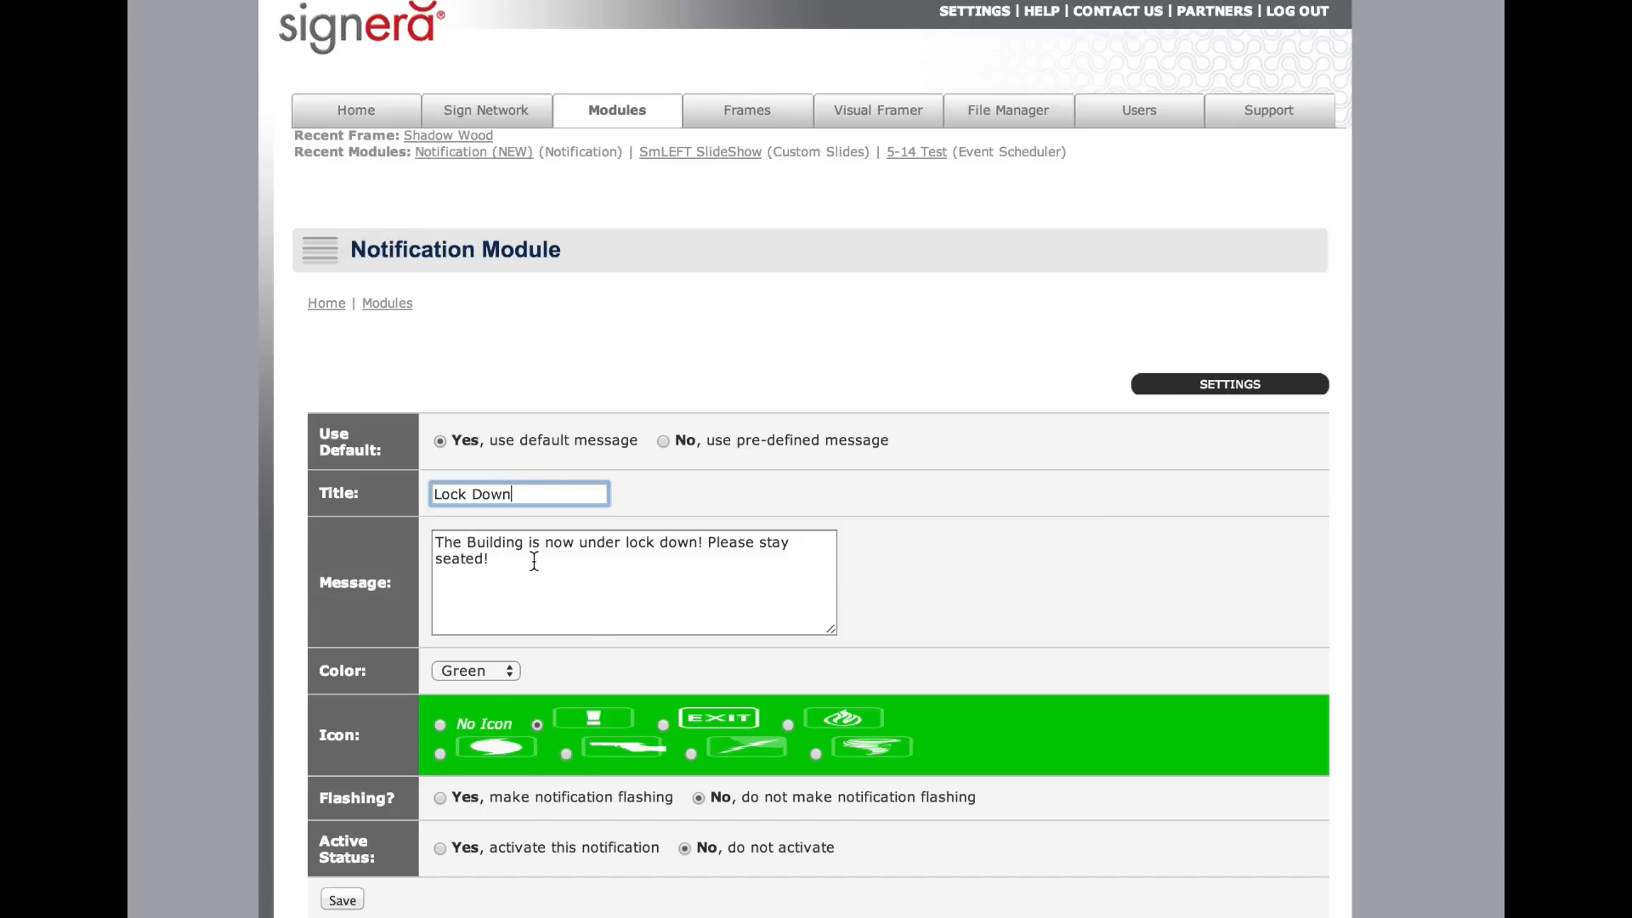
Keep Green as the Lock Down default message's color, activate the notification and save it
scroll(532, 559, "down", 5)
left_click(513, 488)
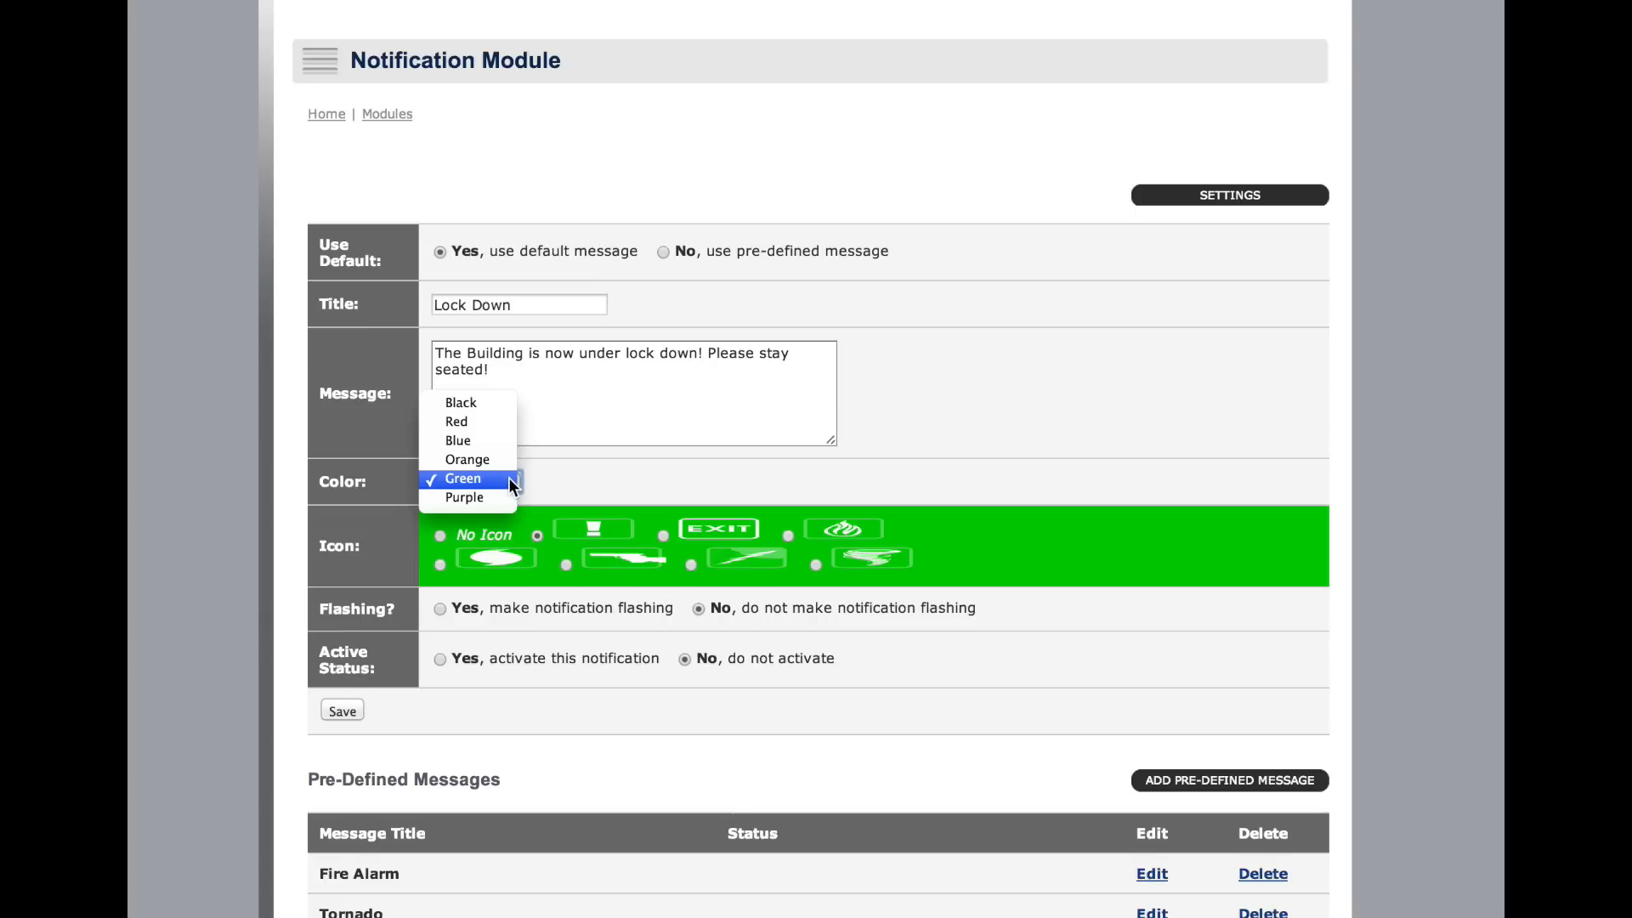
left_click(508, 478)
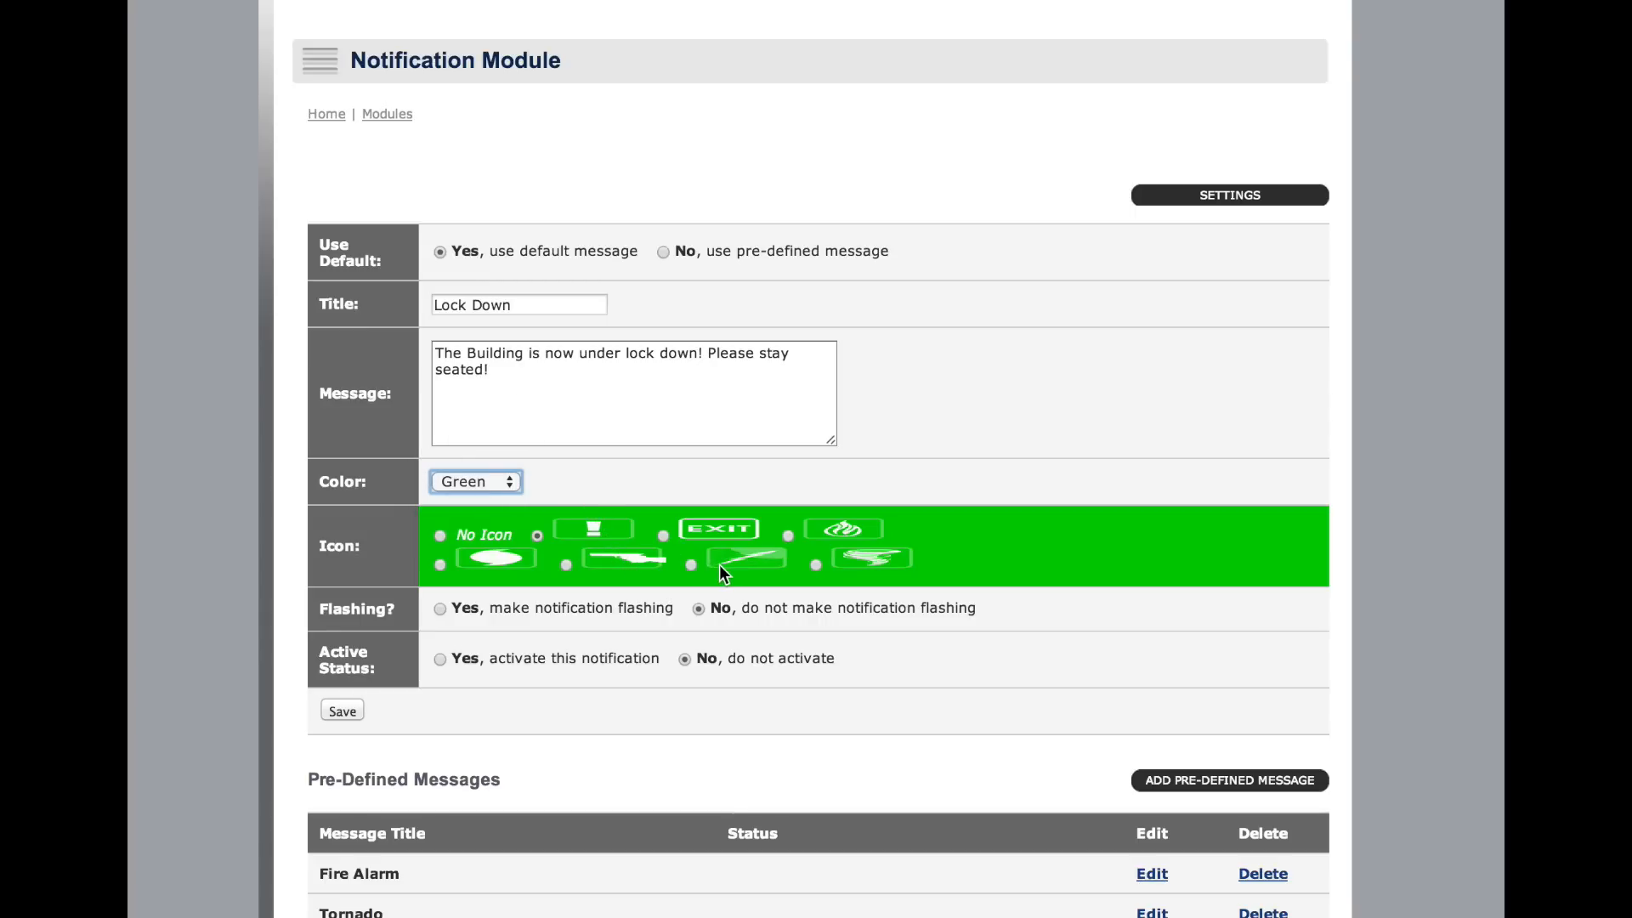
scroll(719, 565, "down", 5)
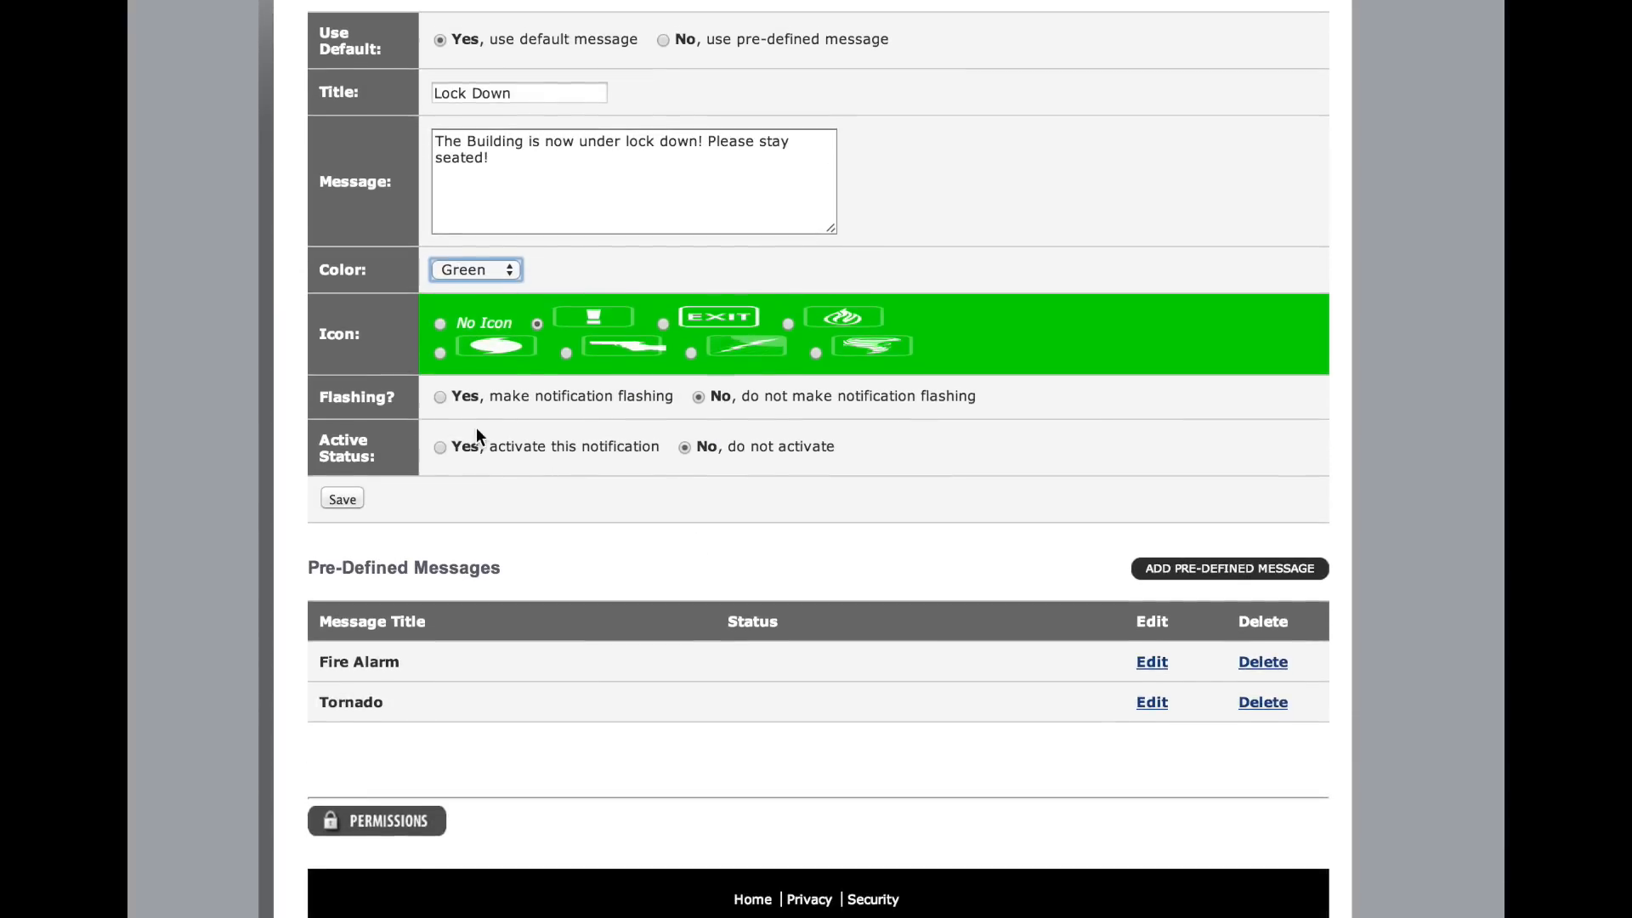
left_click(443, 398)
left_click(344, 499)
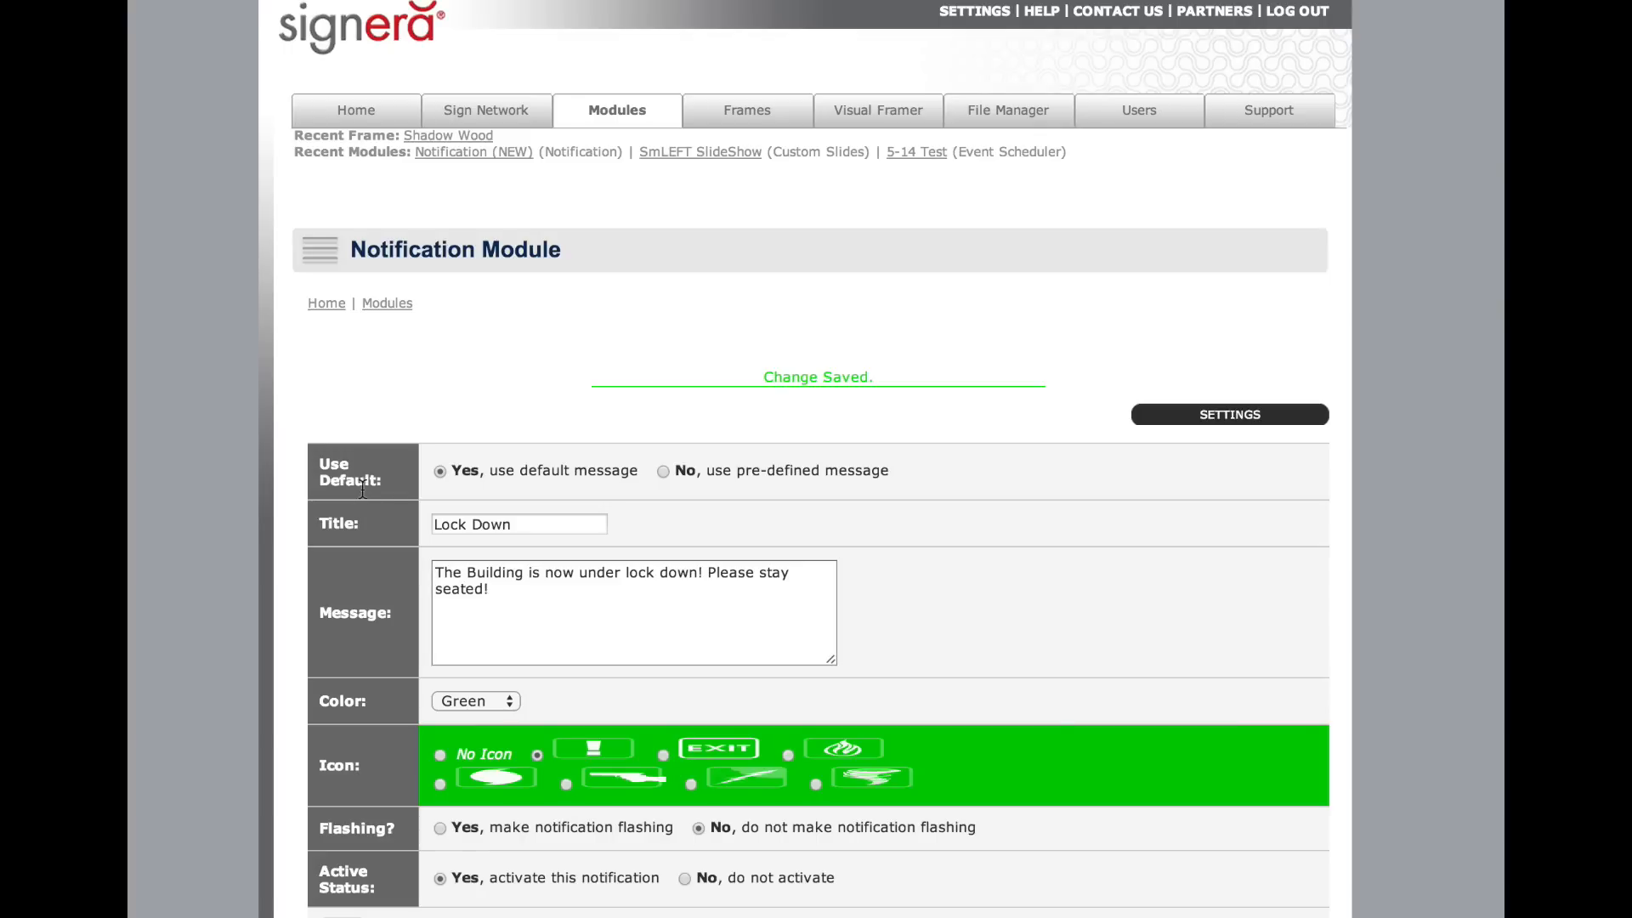
Deactivate the Lock Down default notification and save the change
scroll(395, 496, "down", 5)
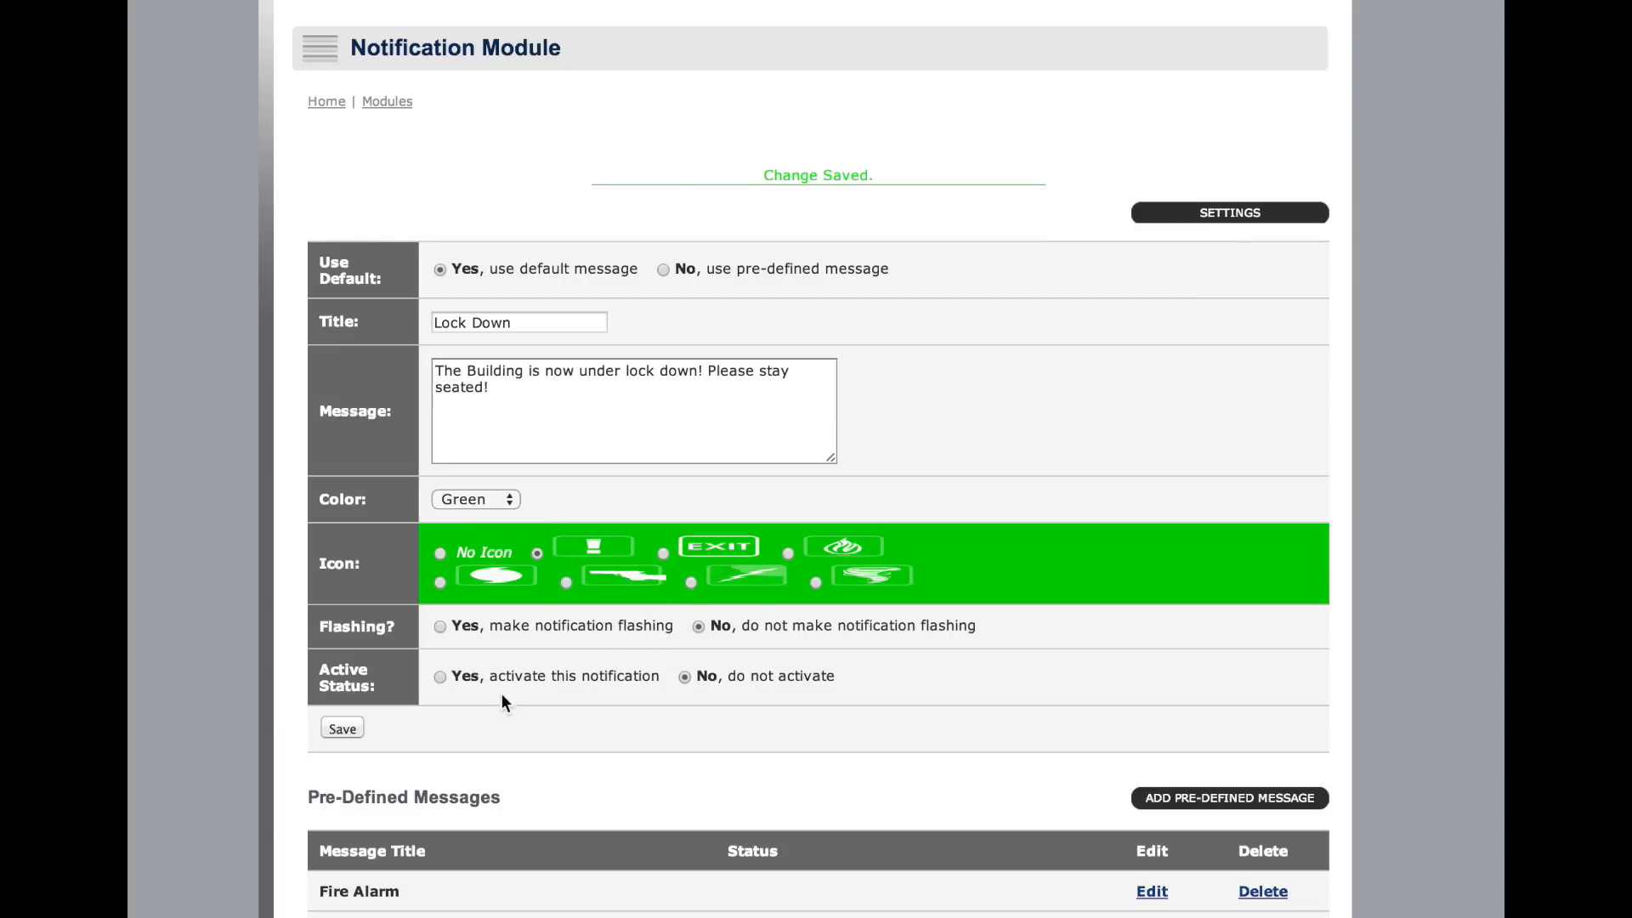
left_click(343, 728)
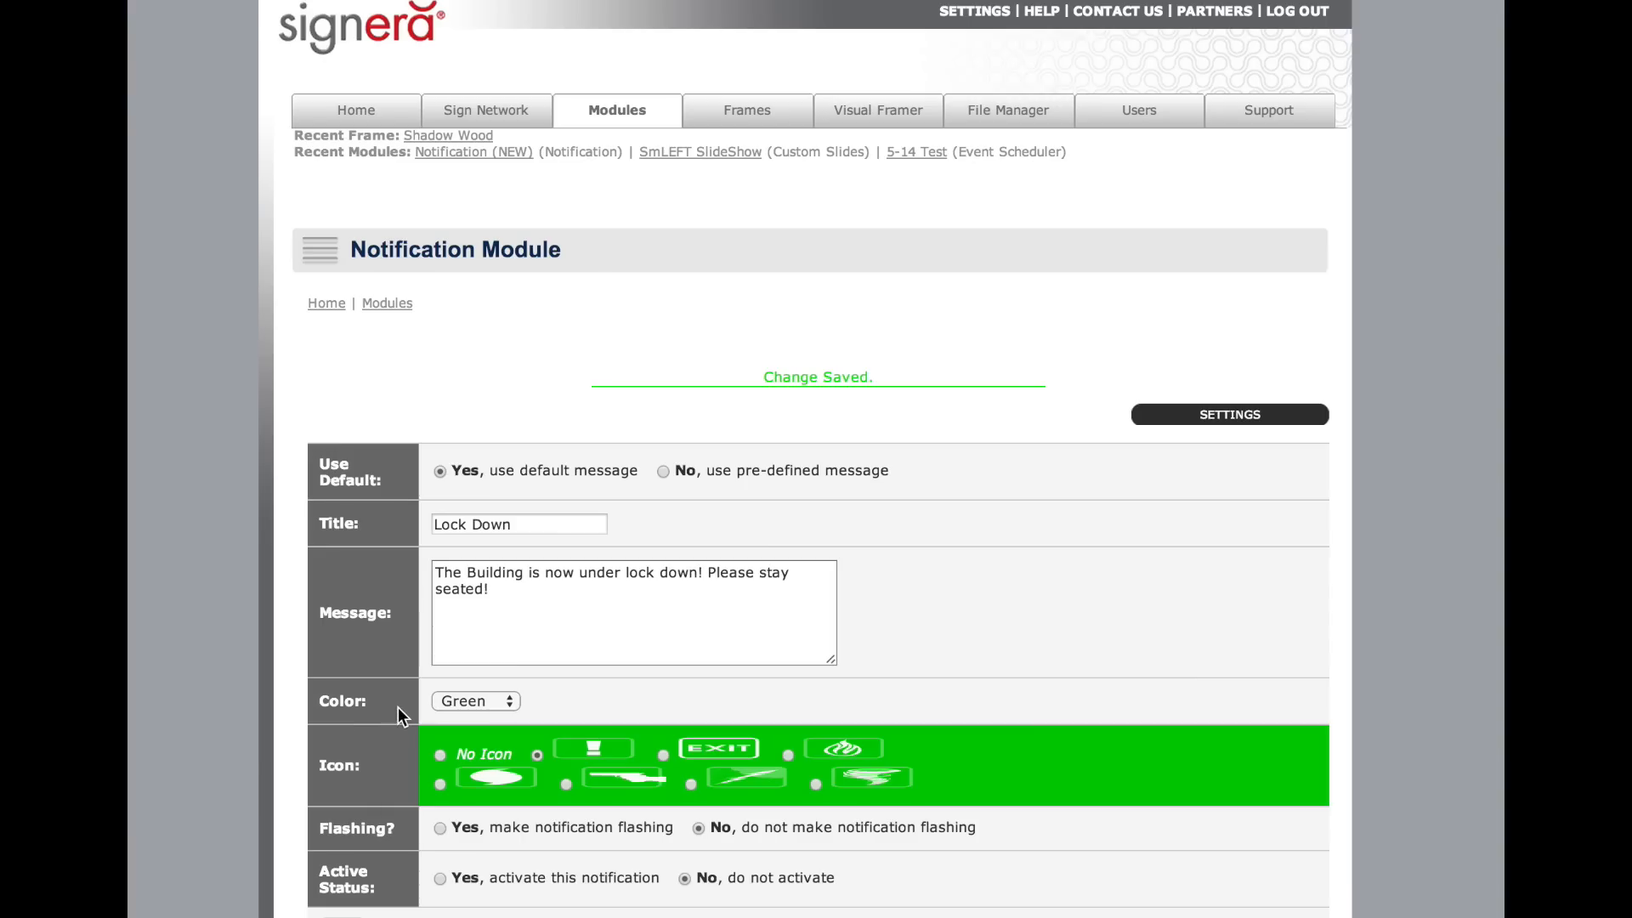
Switch the notification module to pre-defined messages and select the Fire Alarm message
scroll(398, 707, "down", 3)
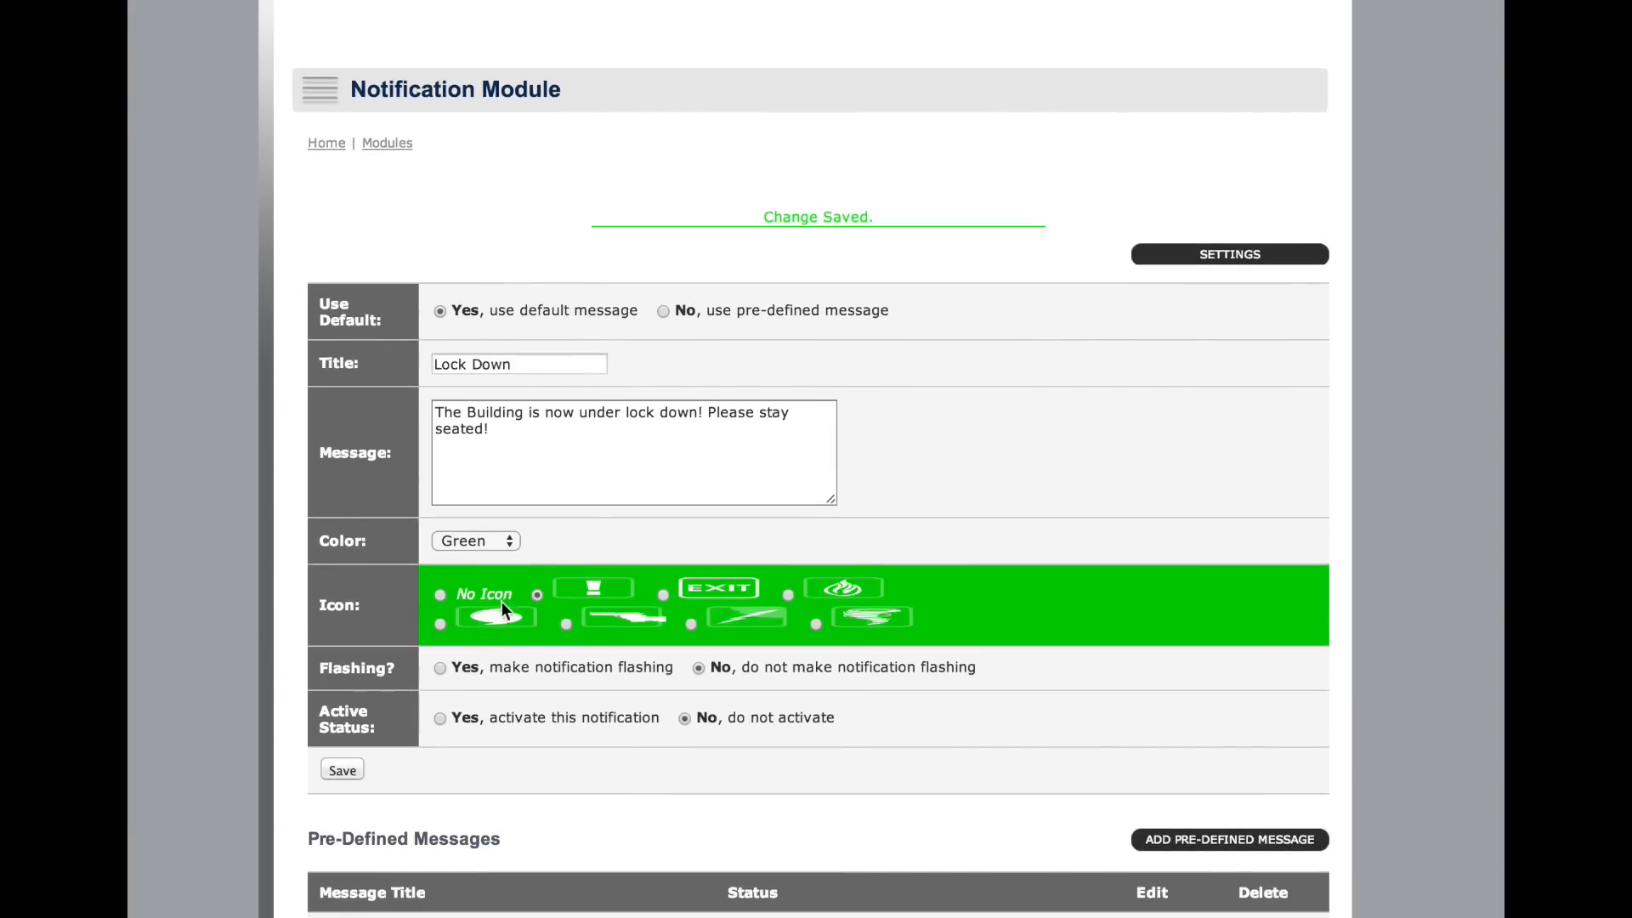
left_click(663, 311)
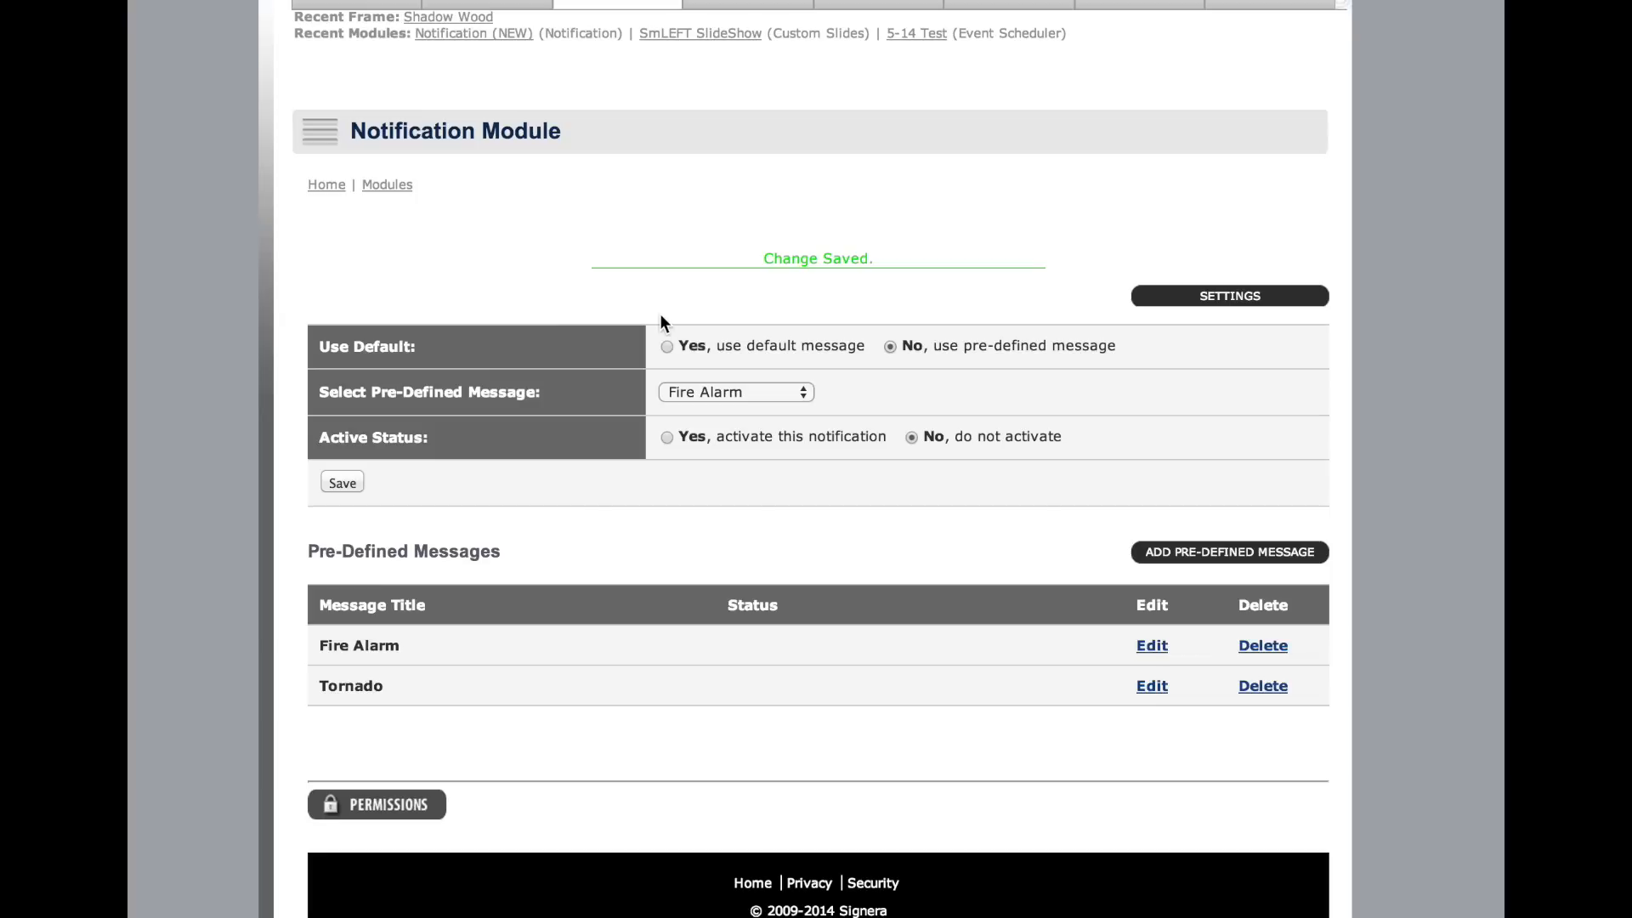
left_click(707, 391)
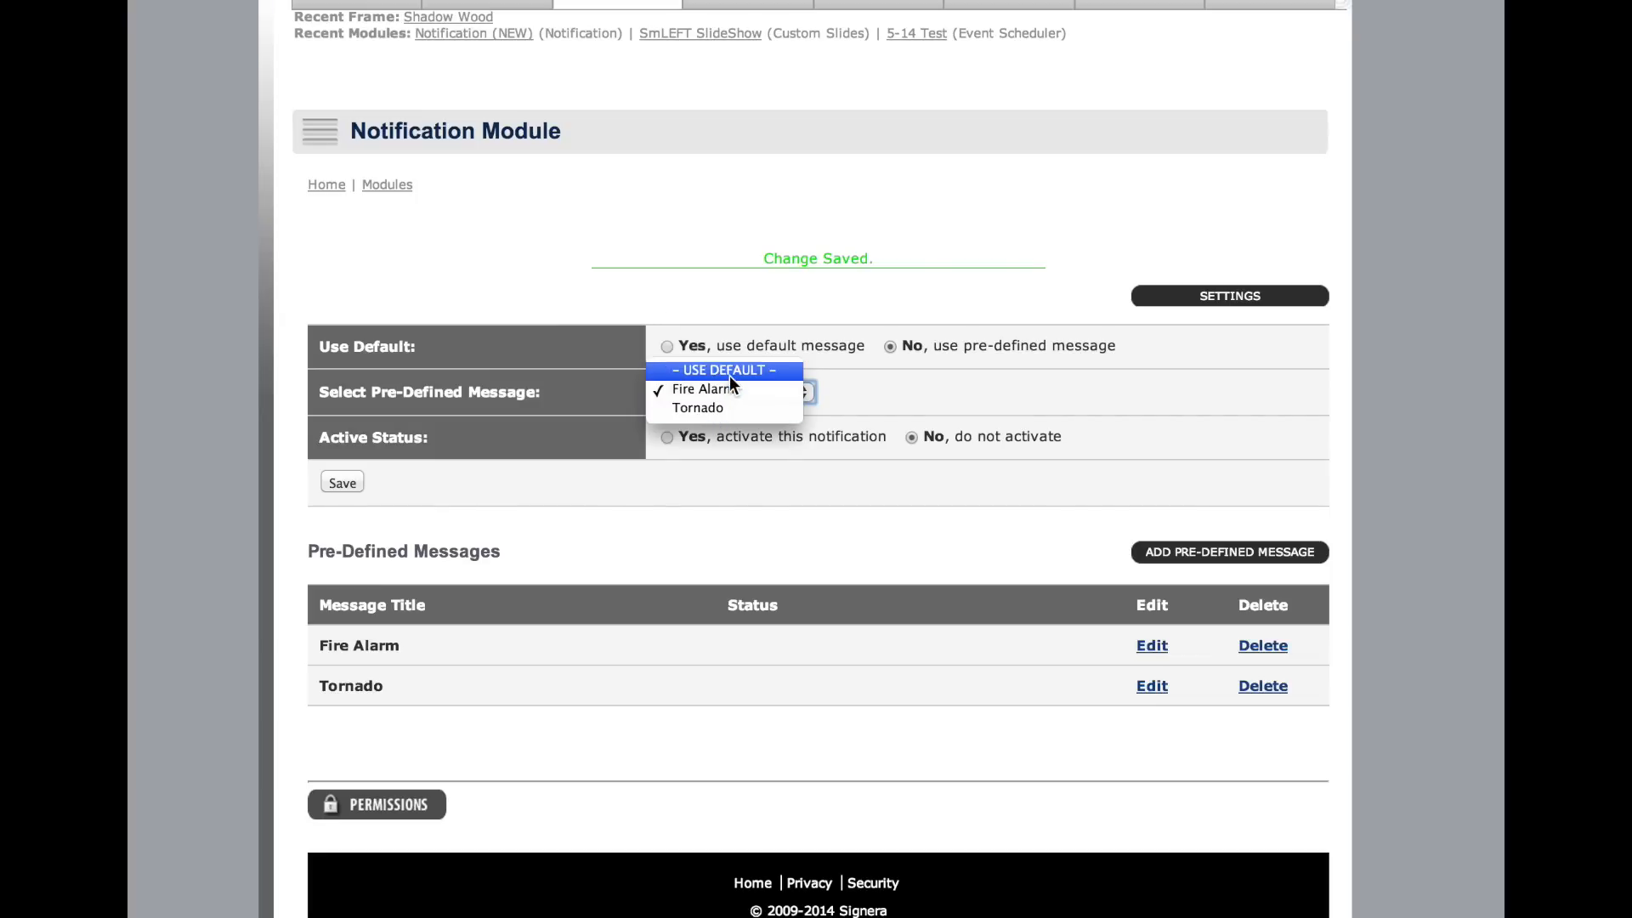
left_click(729, 374)
left_click(728, 393)
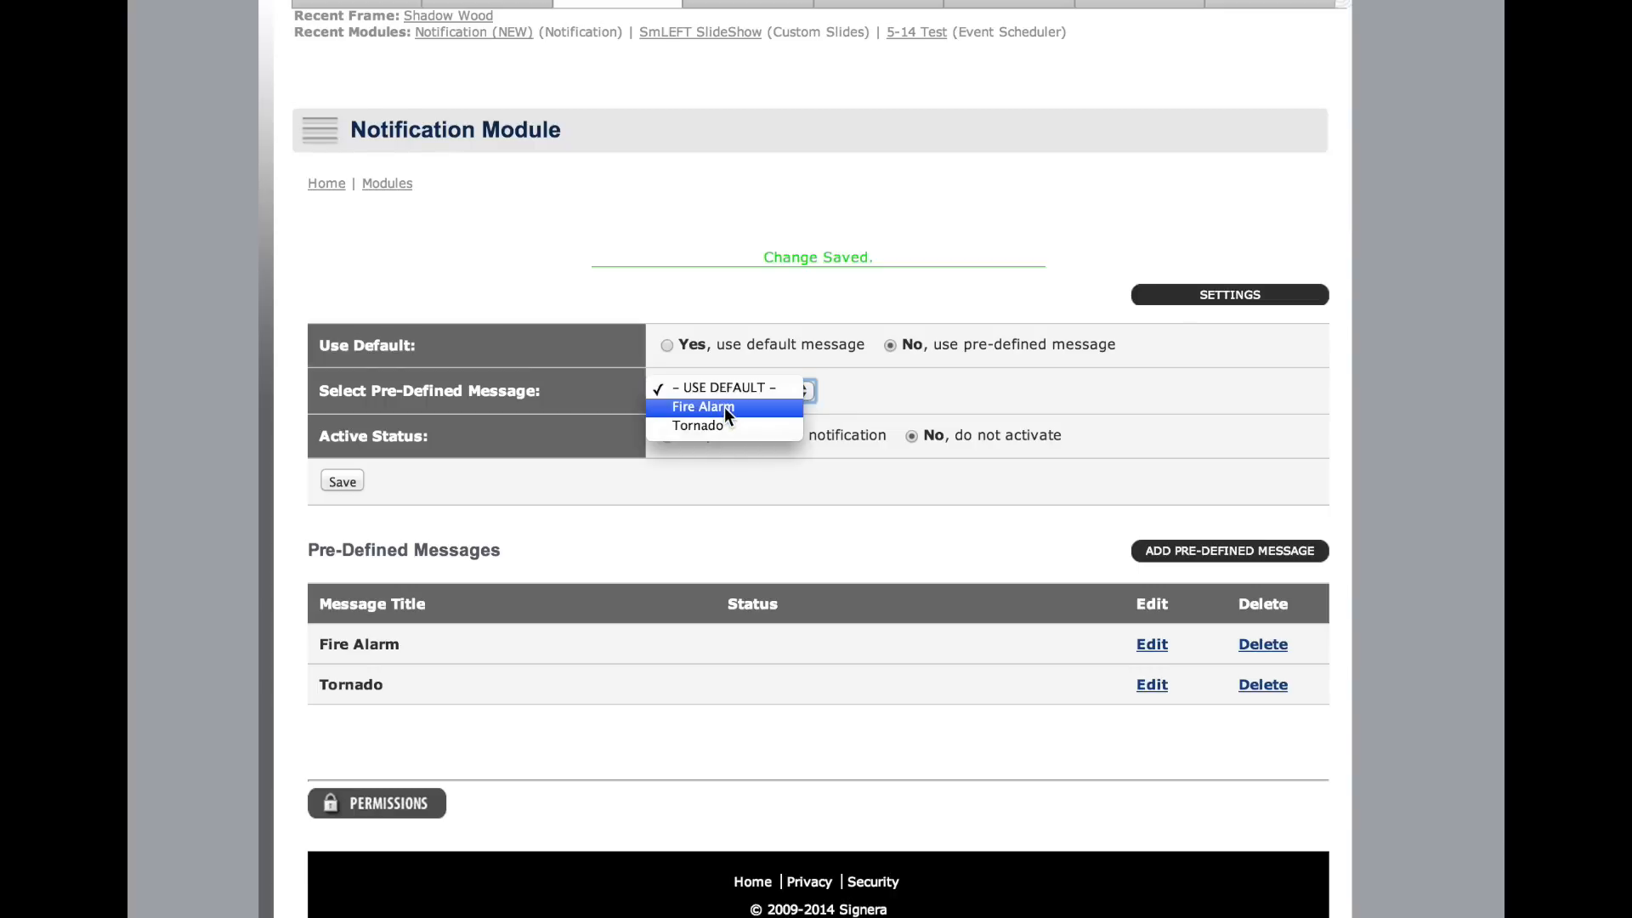
left_click(724, 406)
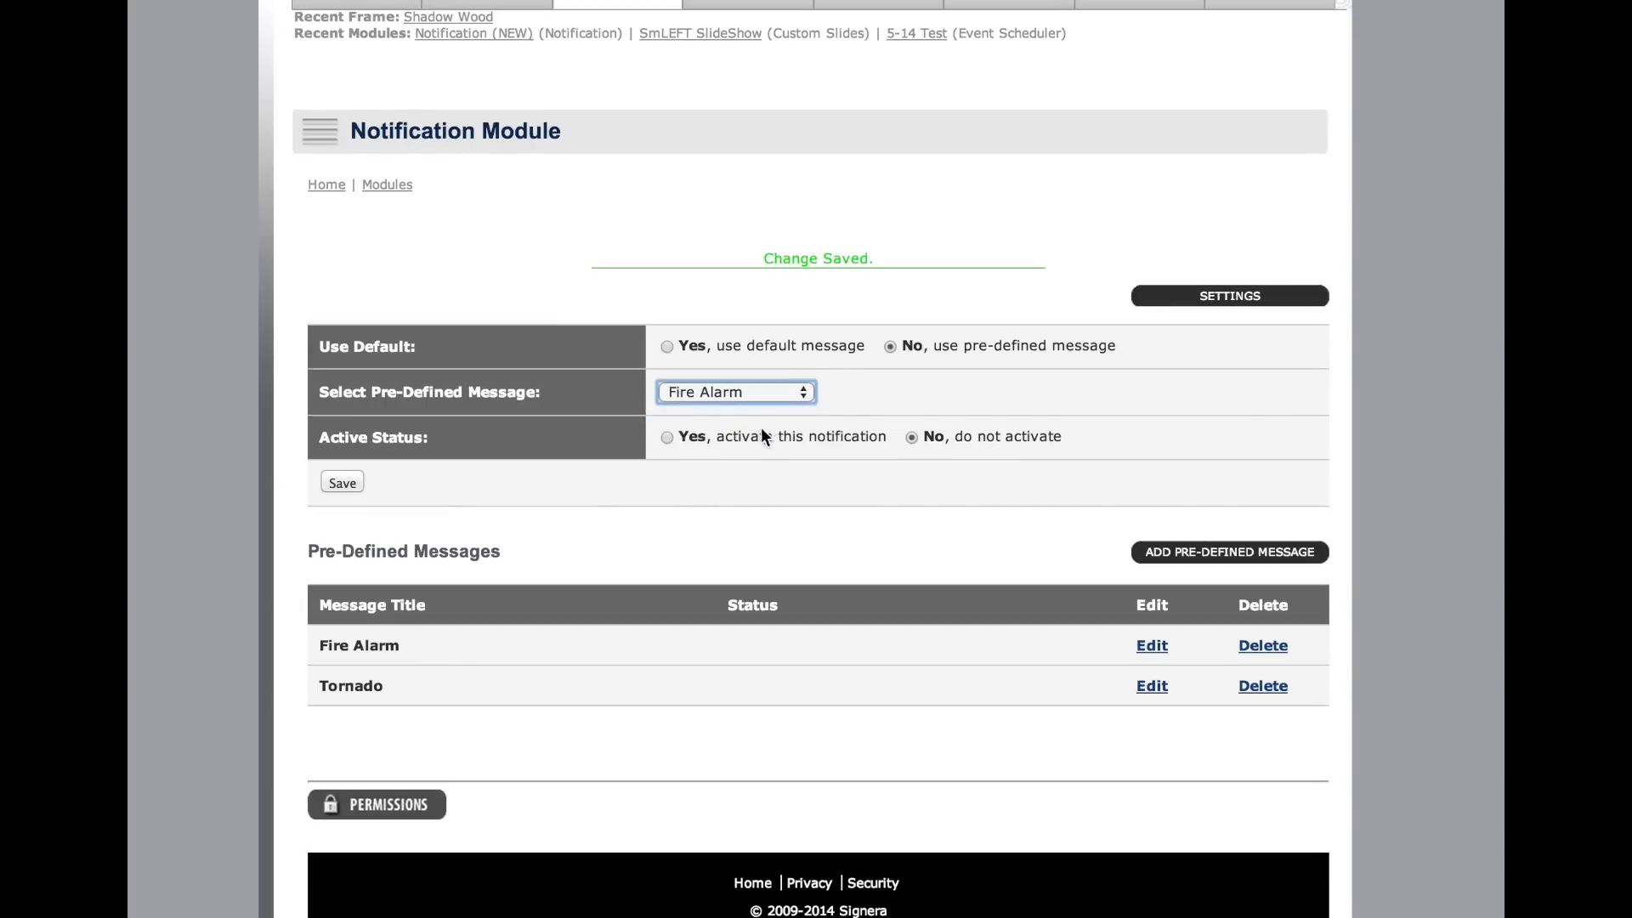
Activate the Fire Alarm notification, save it and check its status in the list of pre-defined messages
left_click(668, 439)
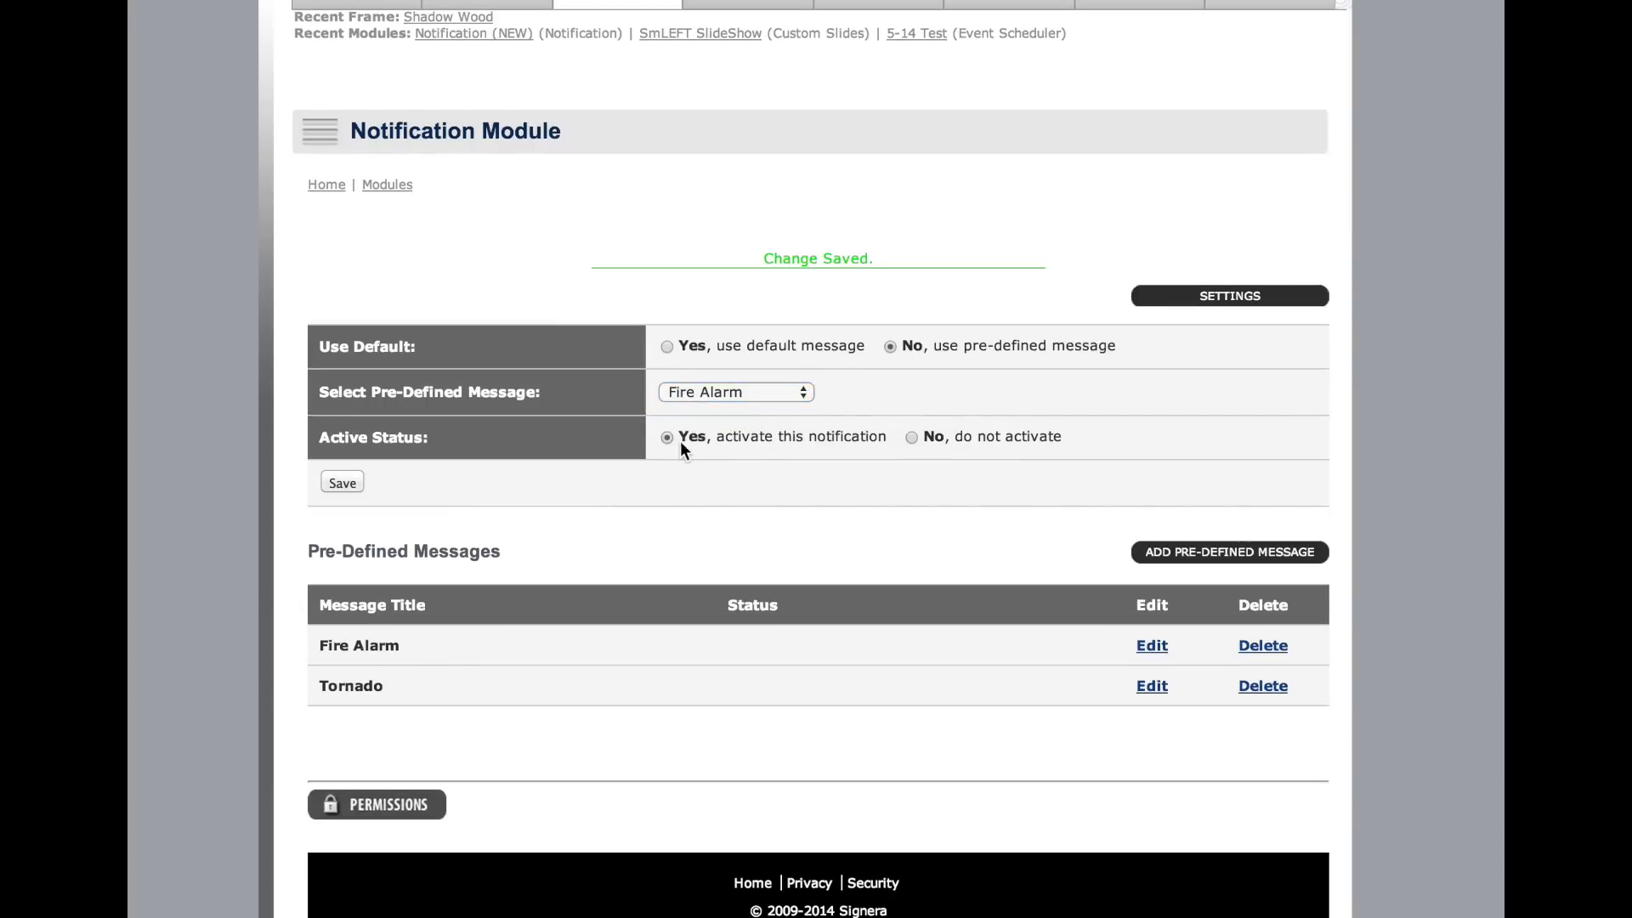
left_click(331, 486)
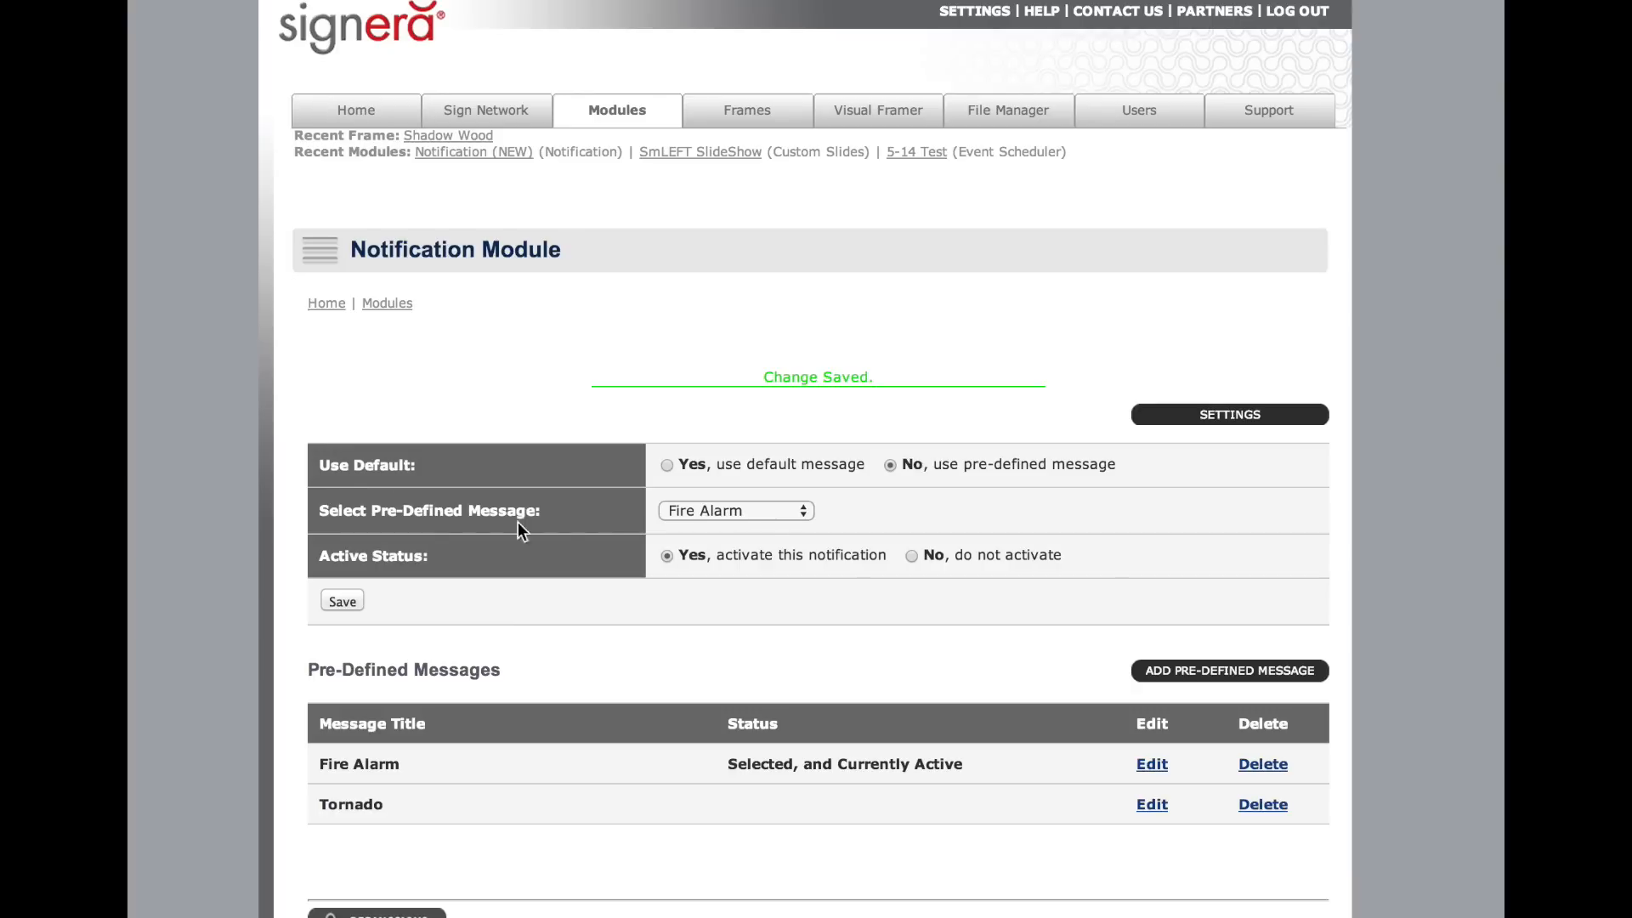
scroll(555, 530, "down", 3)
left_click_drag(716, 641, 966, 647)
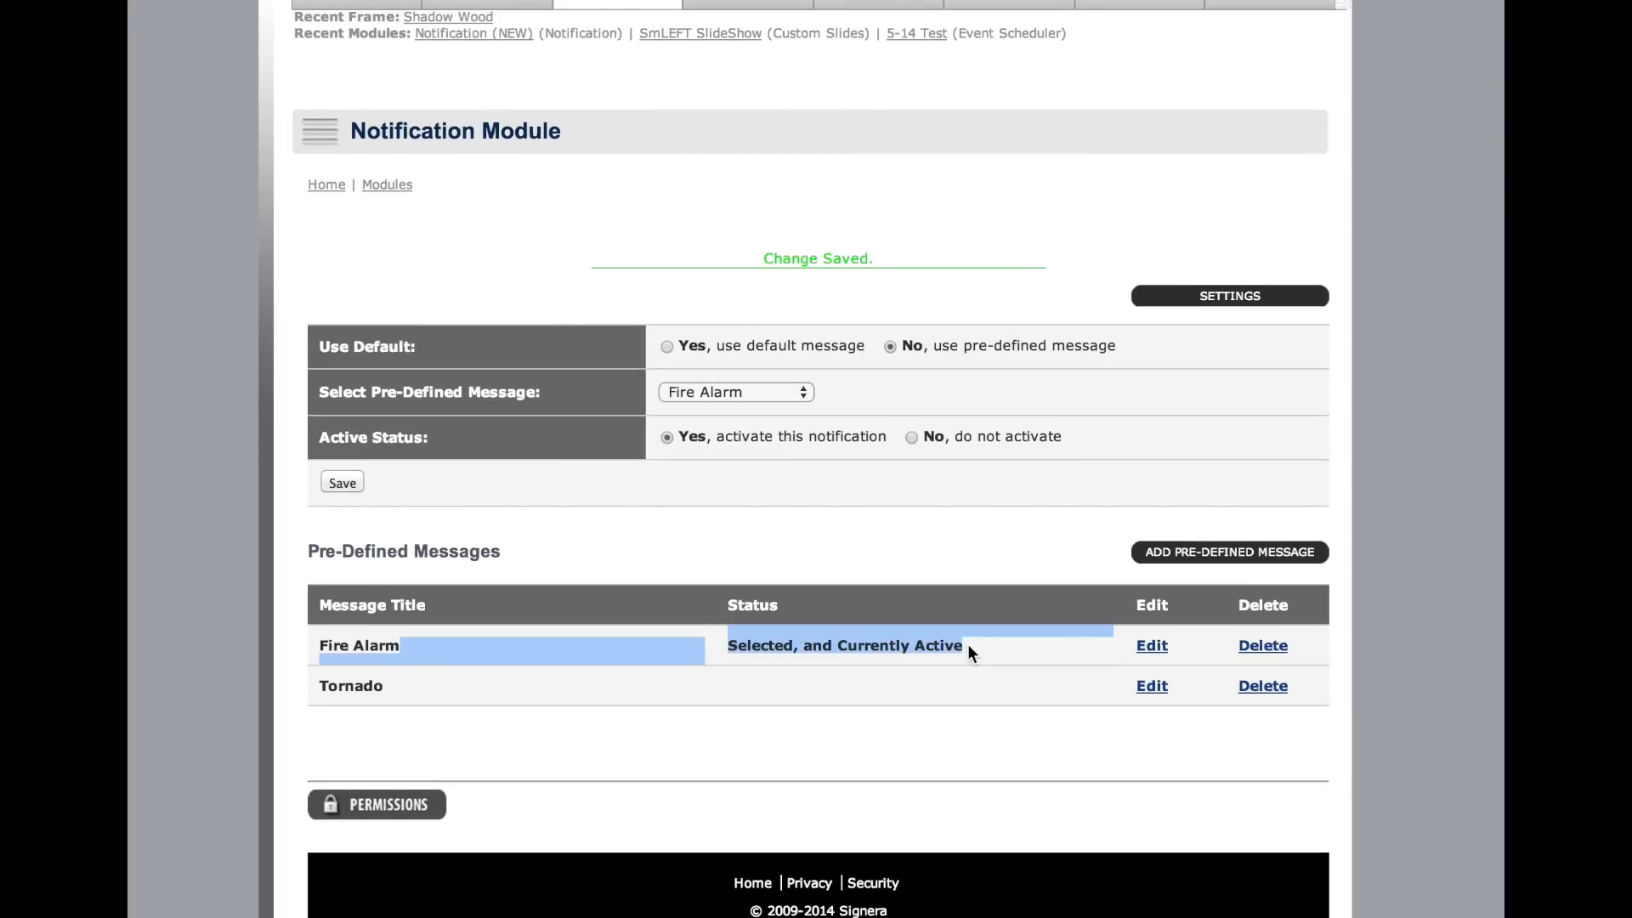
left_click(969, 646)
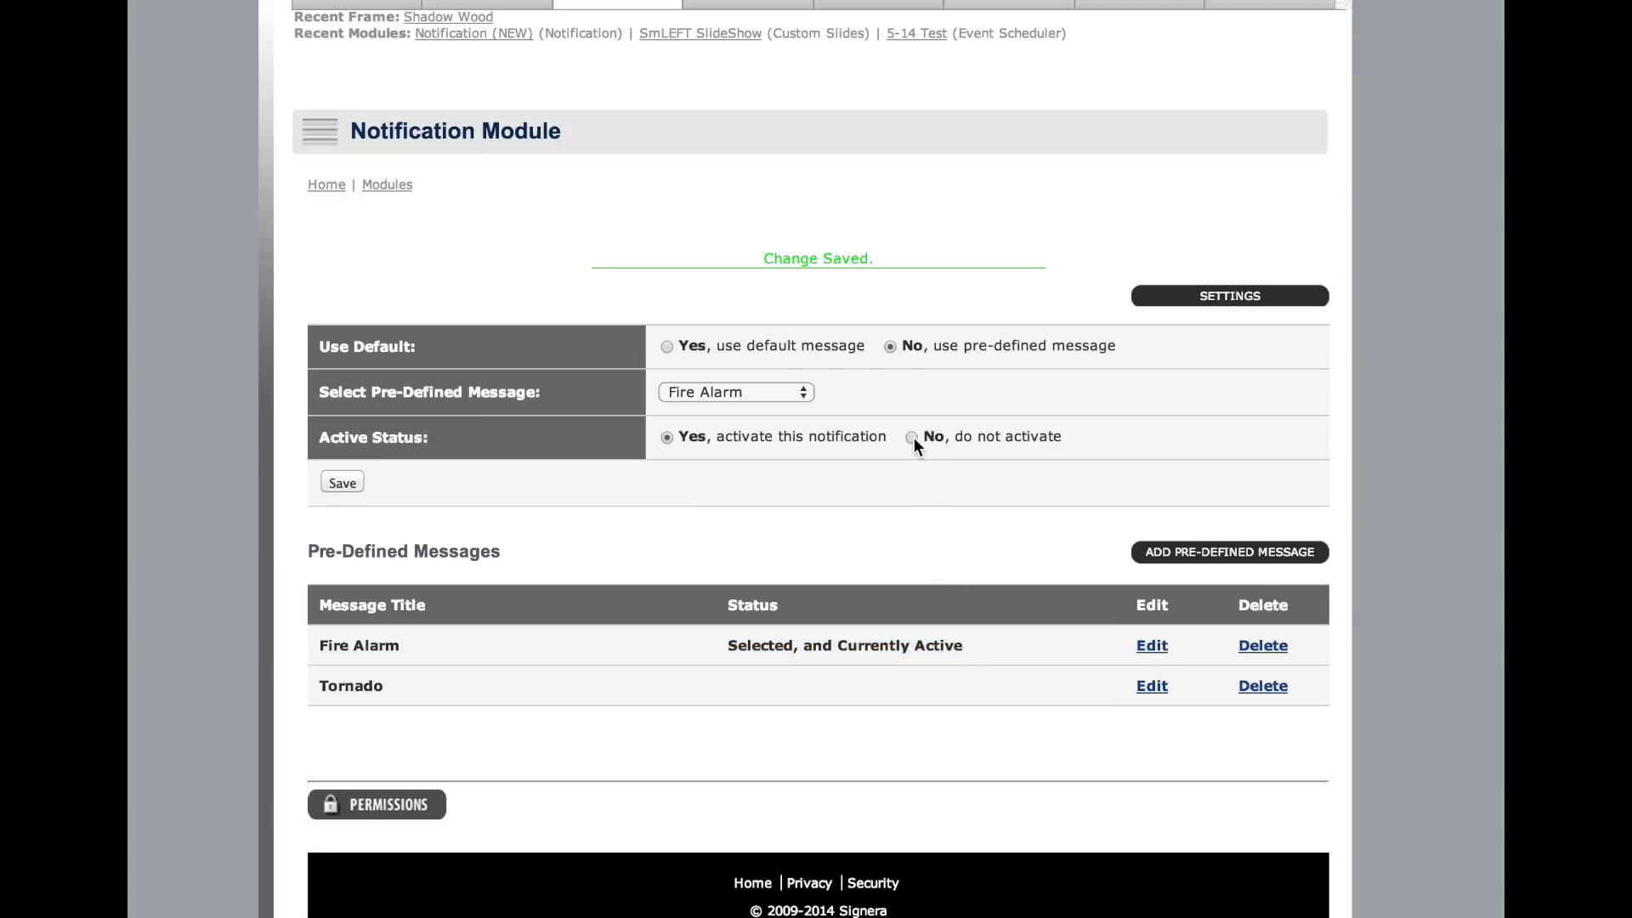
Deactivate the Fire Alarm notification, save it and check its status in the message list
left_click(336, 484)
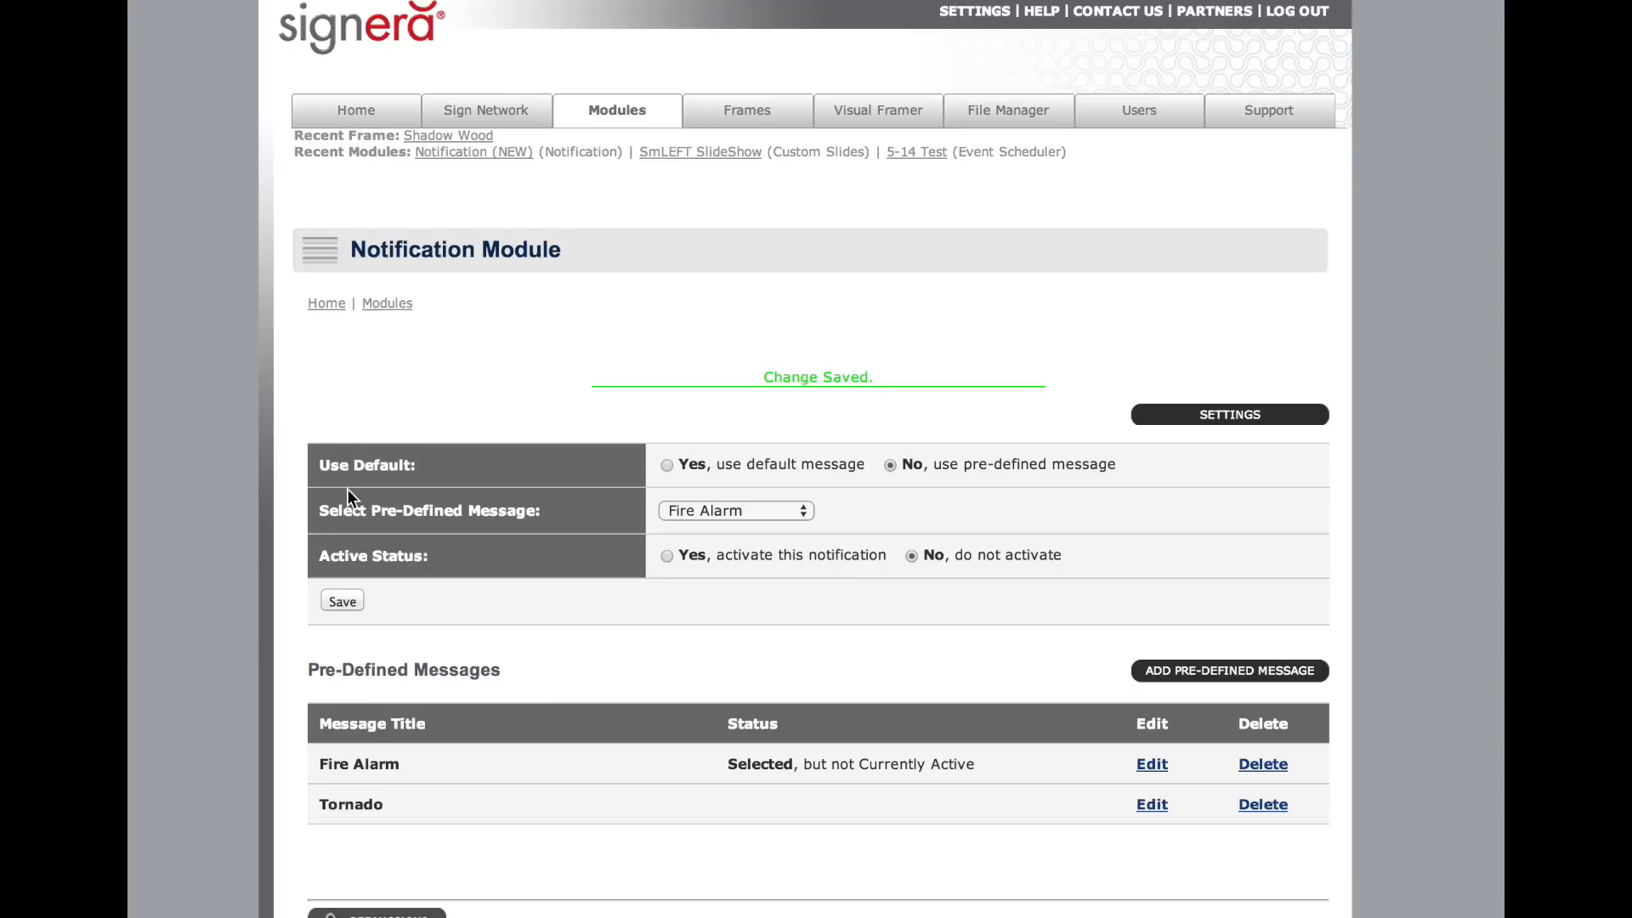
scroll(574, 562, "down", 2)
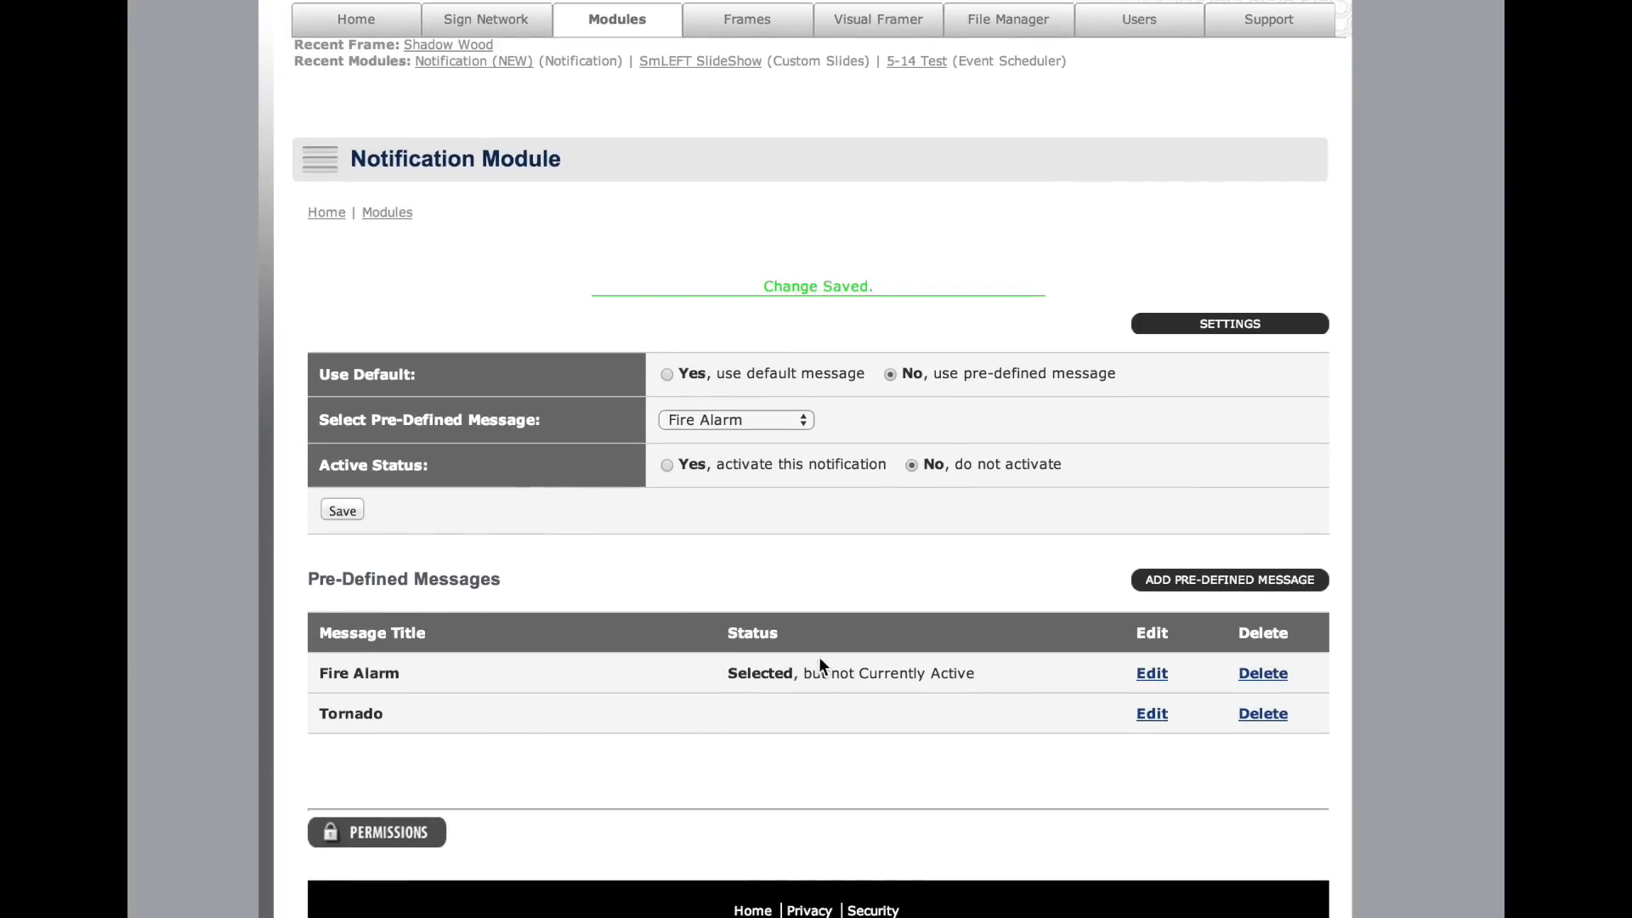
left_click_drag(821, 680, 973, 677)
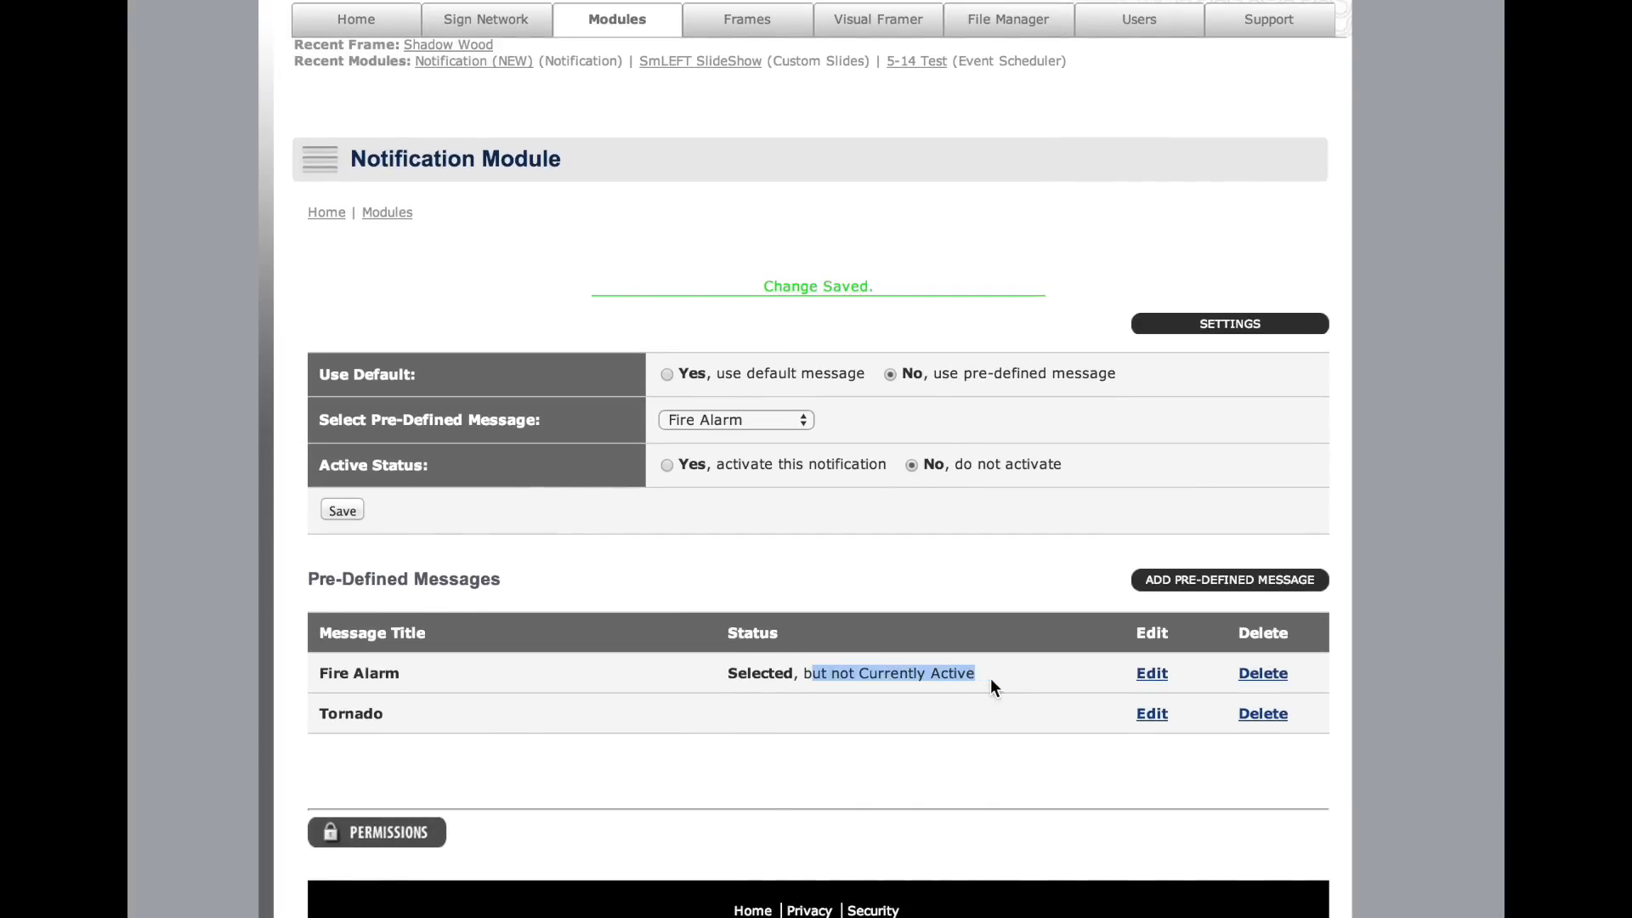
left_click(991, 678)
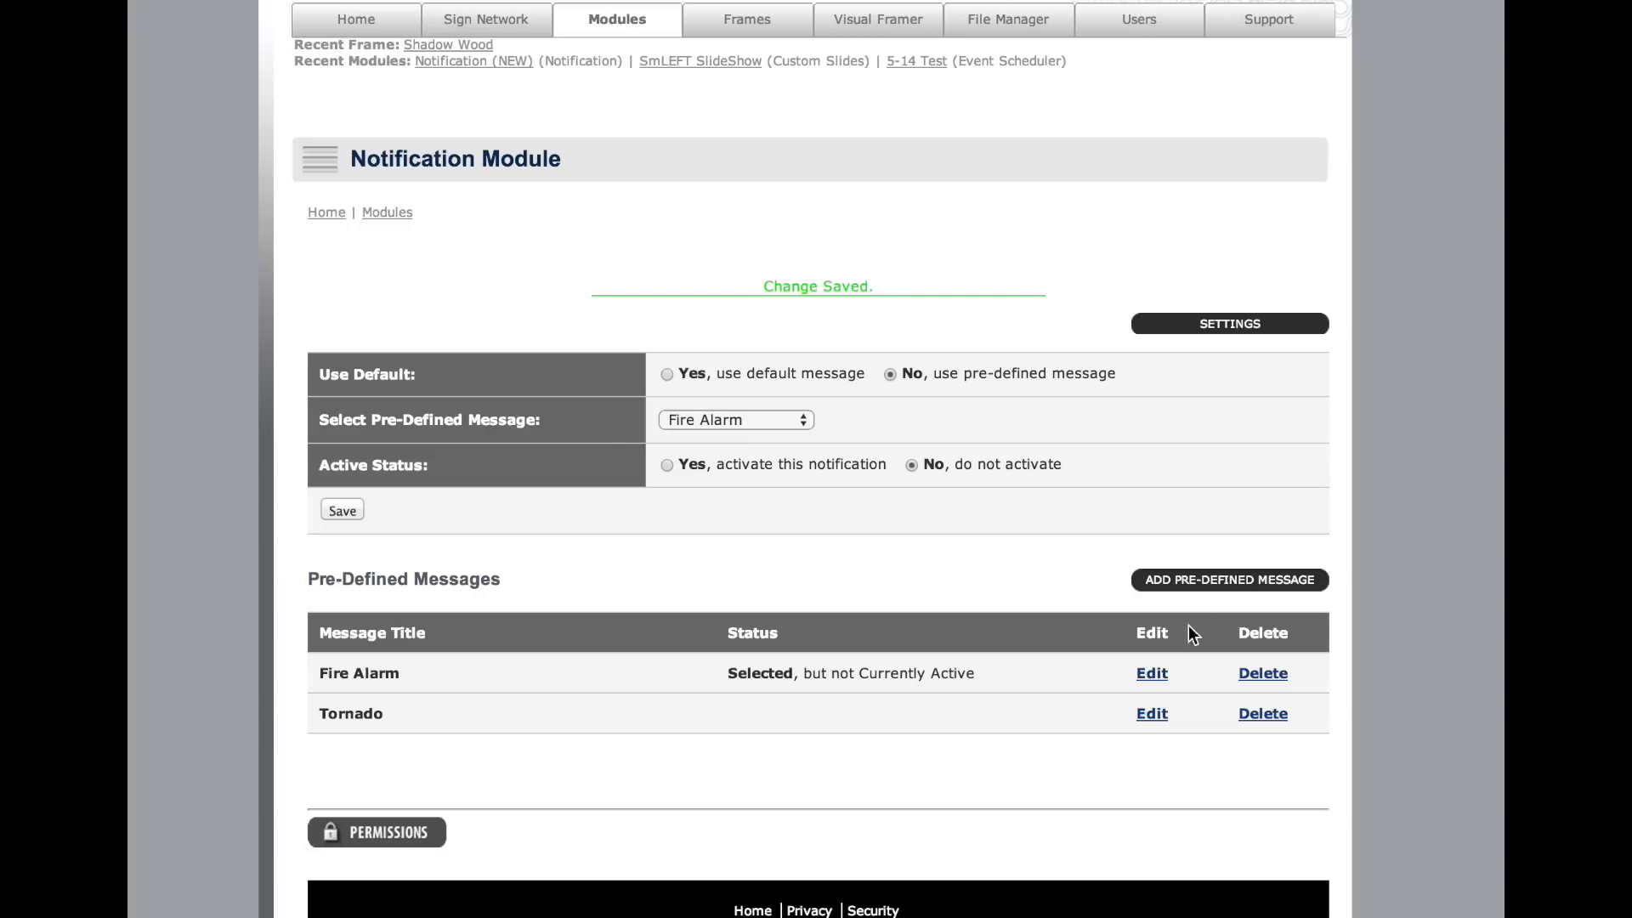
Start a new pre-defined message titled "Please Exit the Building" with the message text "Please Exit the Building!"
left_click(1237, 586)
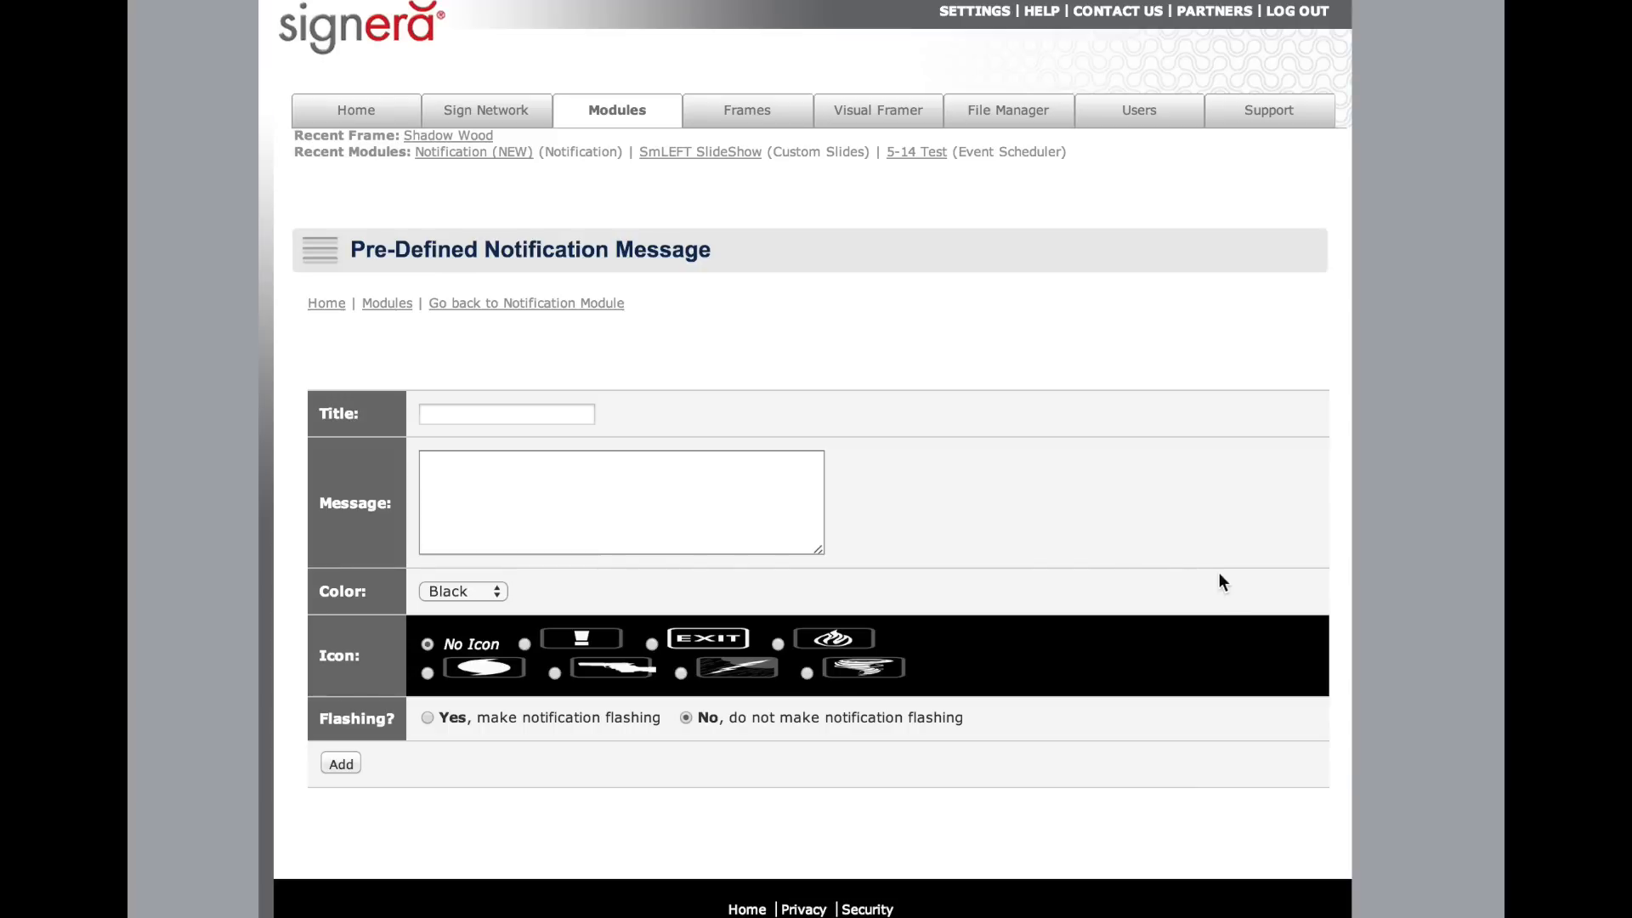
left_click(570, 415)
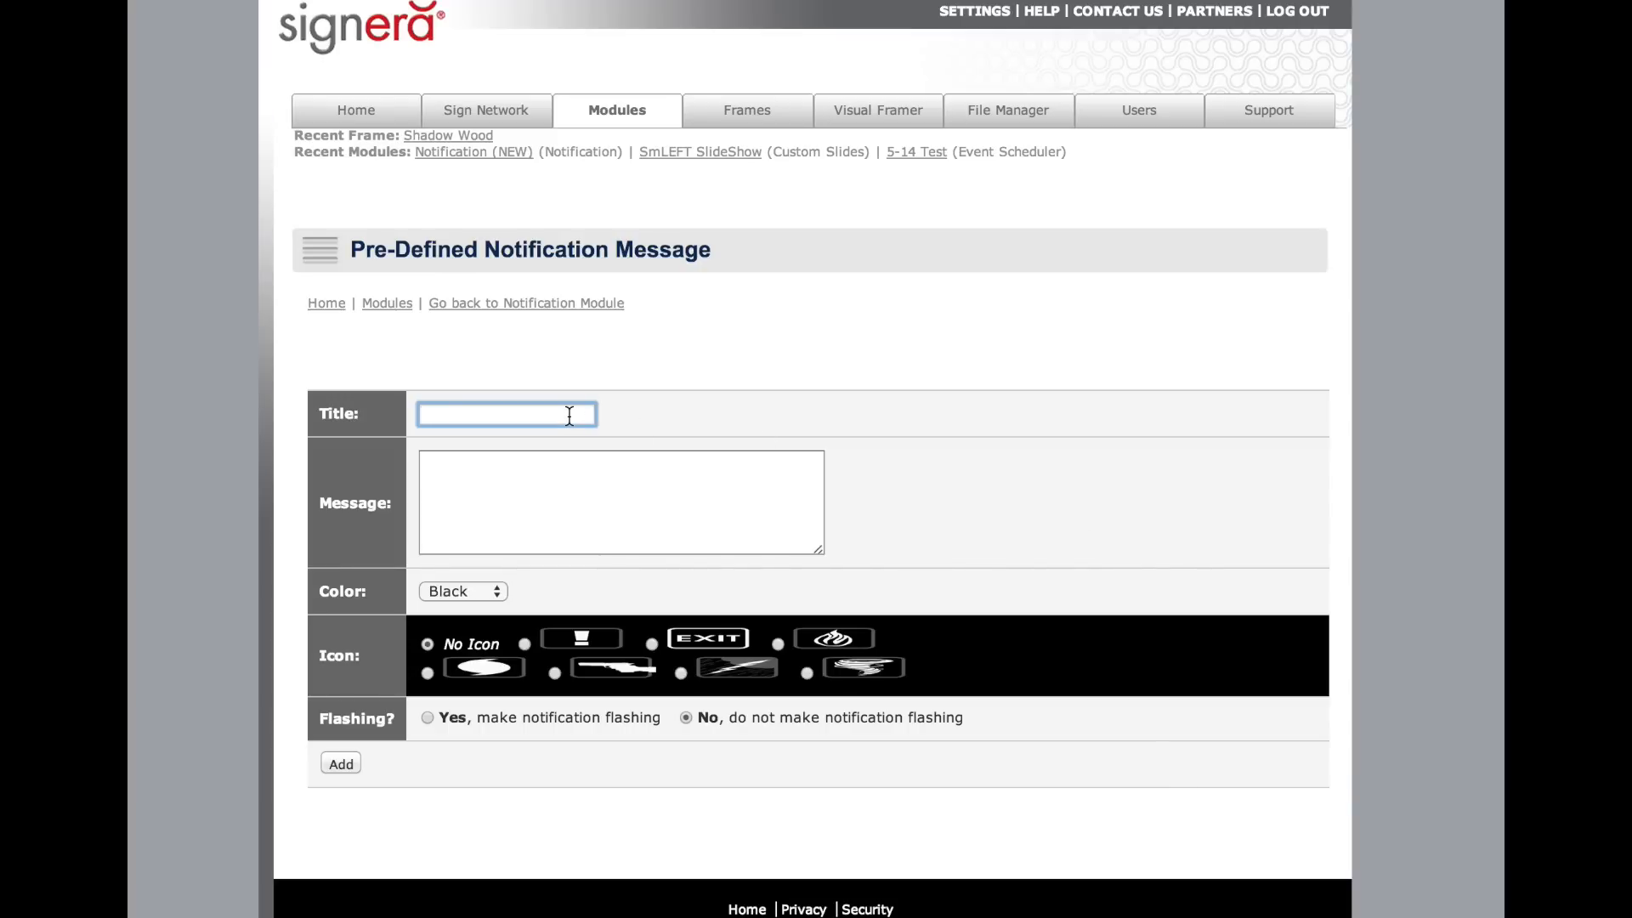
type("Please Exit the Building")
key("Tab")
type("Please Exit the Building")
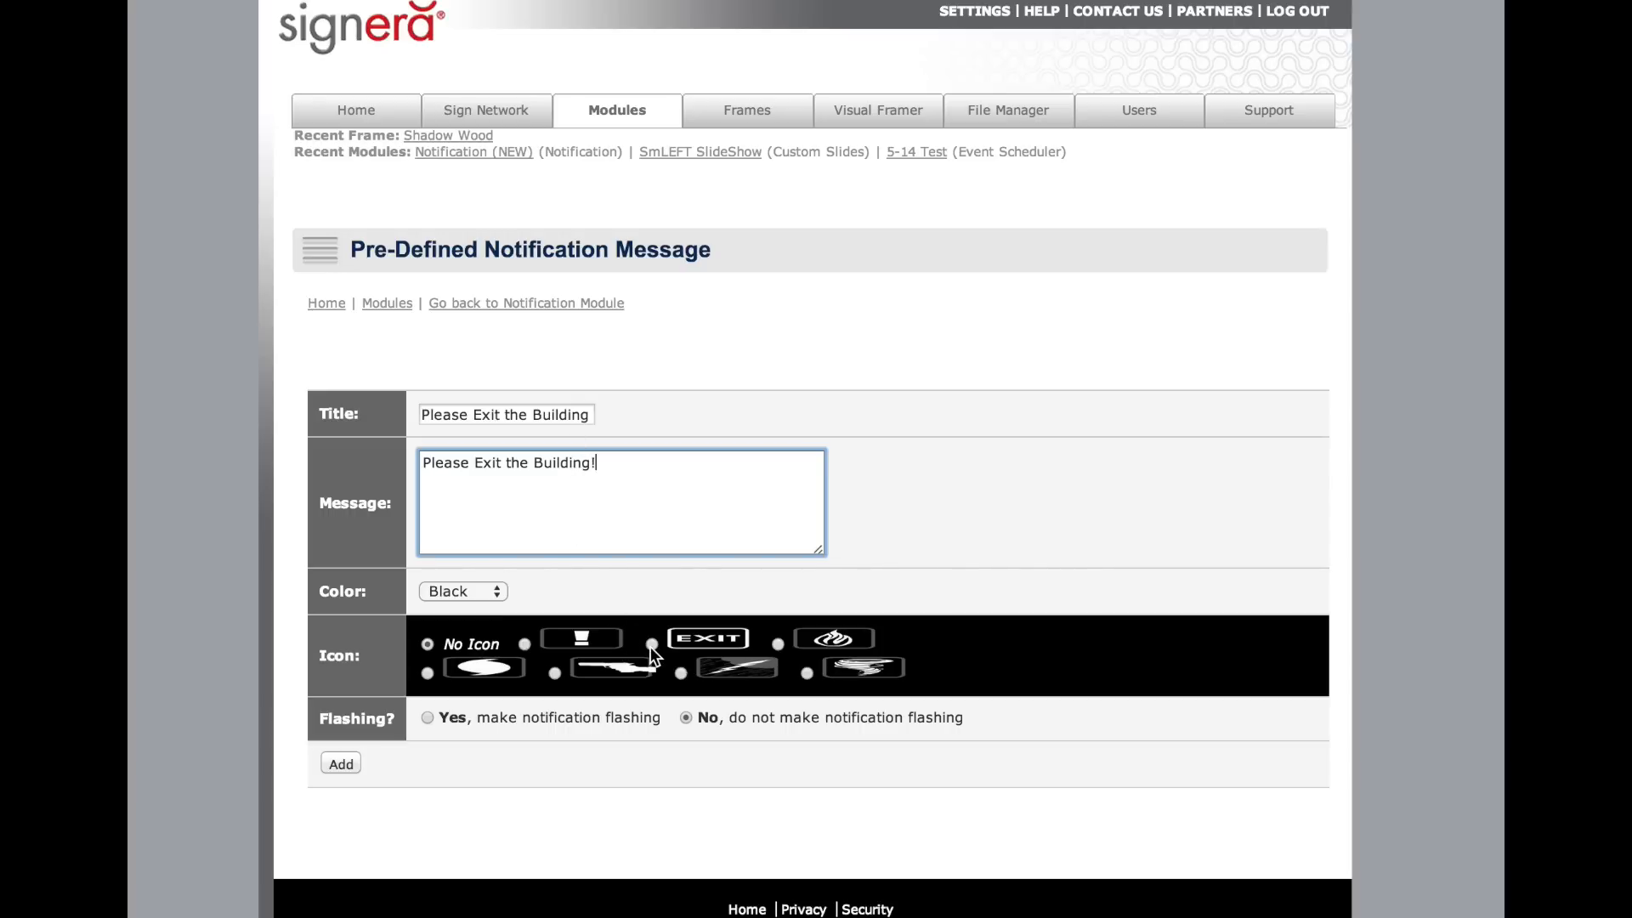
Give the new message the EXIT icon, the color Blue and flashing, and add it to the pre-defined messages
left_click(651, 644)
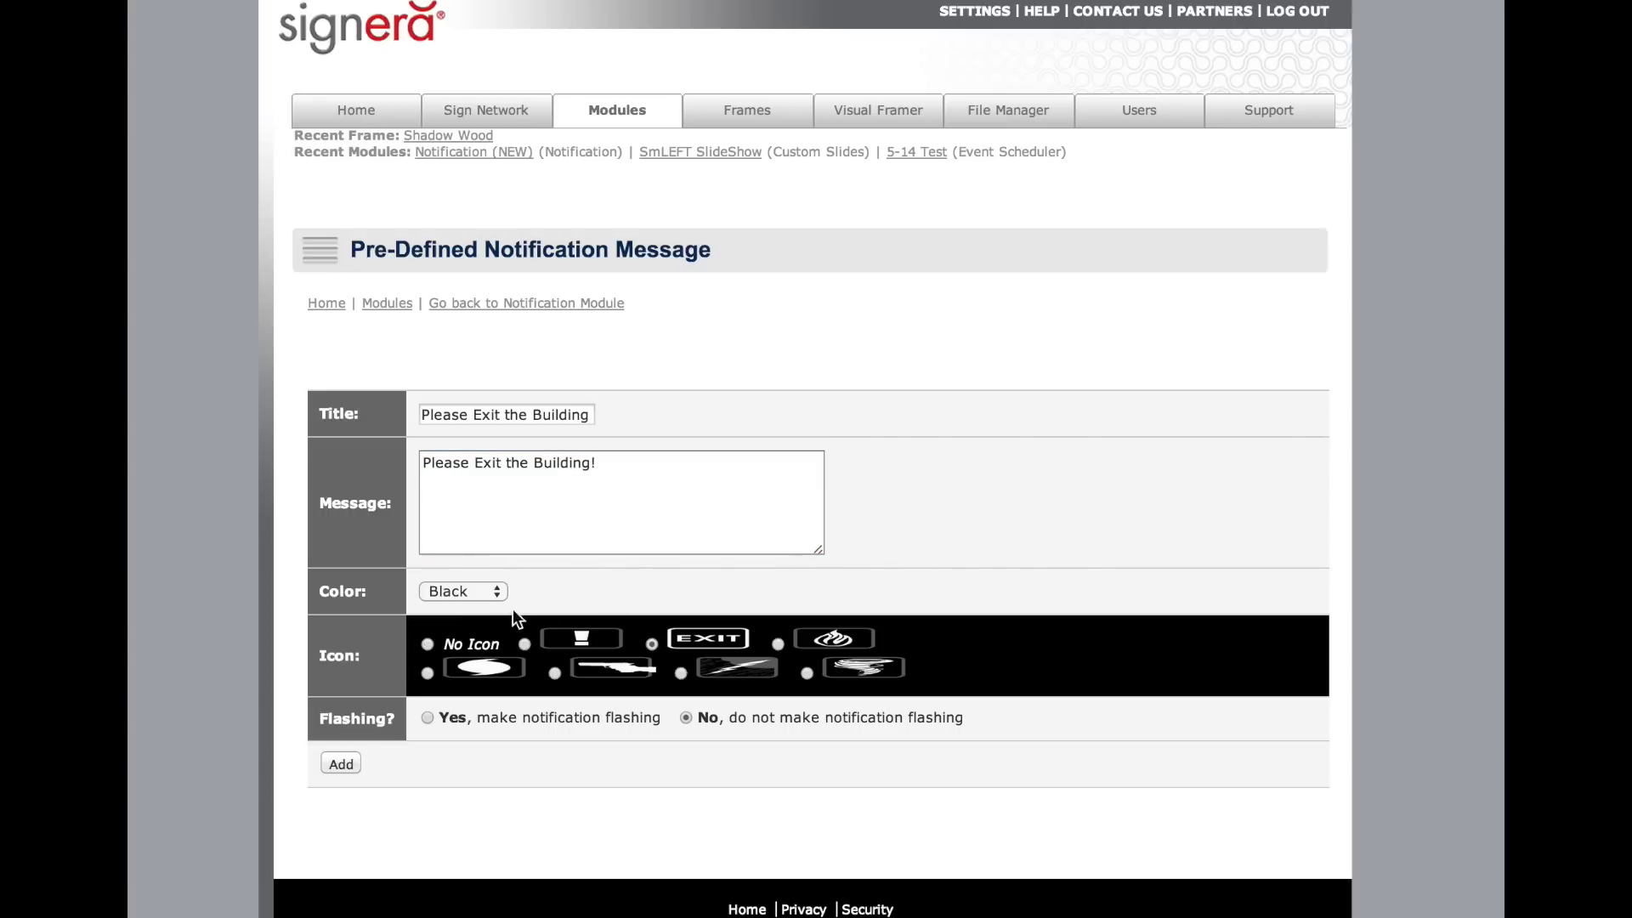
left_click(464, 594)
left_click(457, 627)
left_click(427, 721)
left_click(686, 719)
left_click(341, 764)
Open the Please Exit the Building message for editing and save it with the text "Please Exit the Building!"
scroll(814, 707, "down", 3)
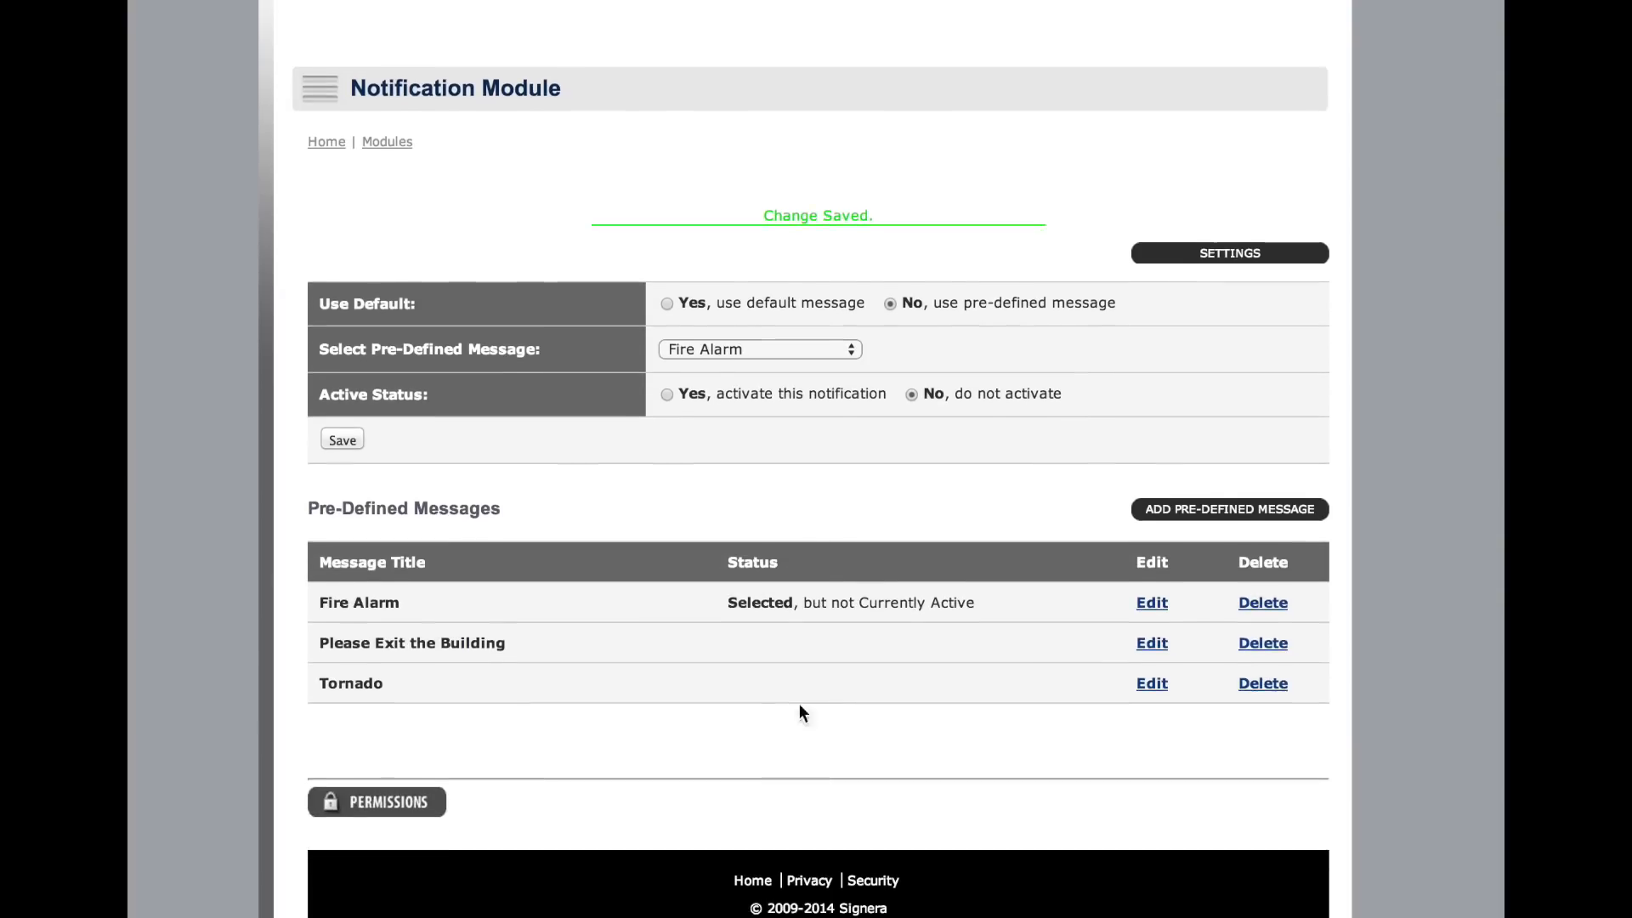
left_click_drag(439, 647, 502, 653)
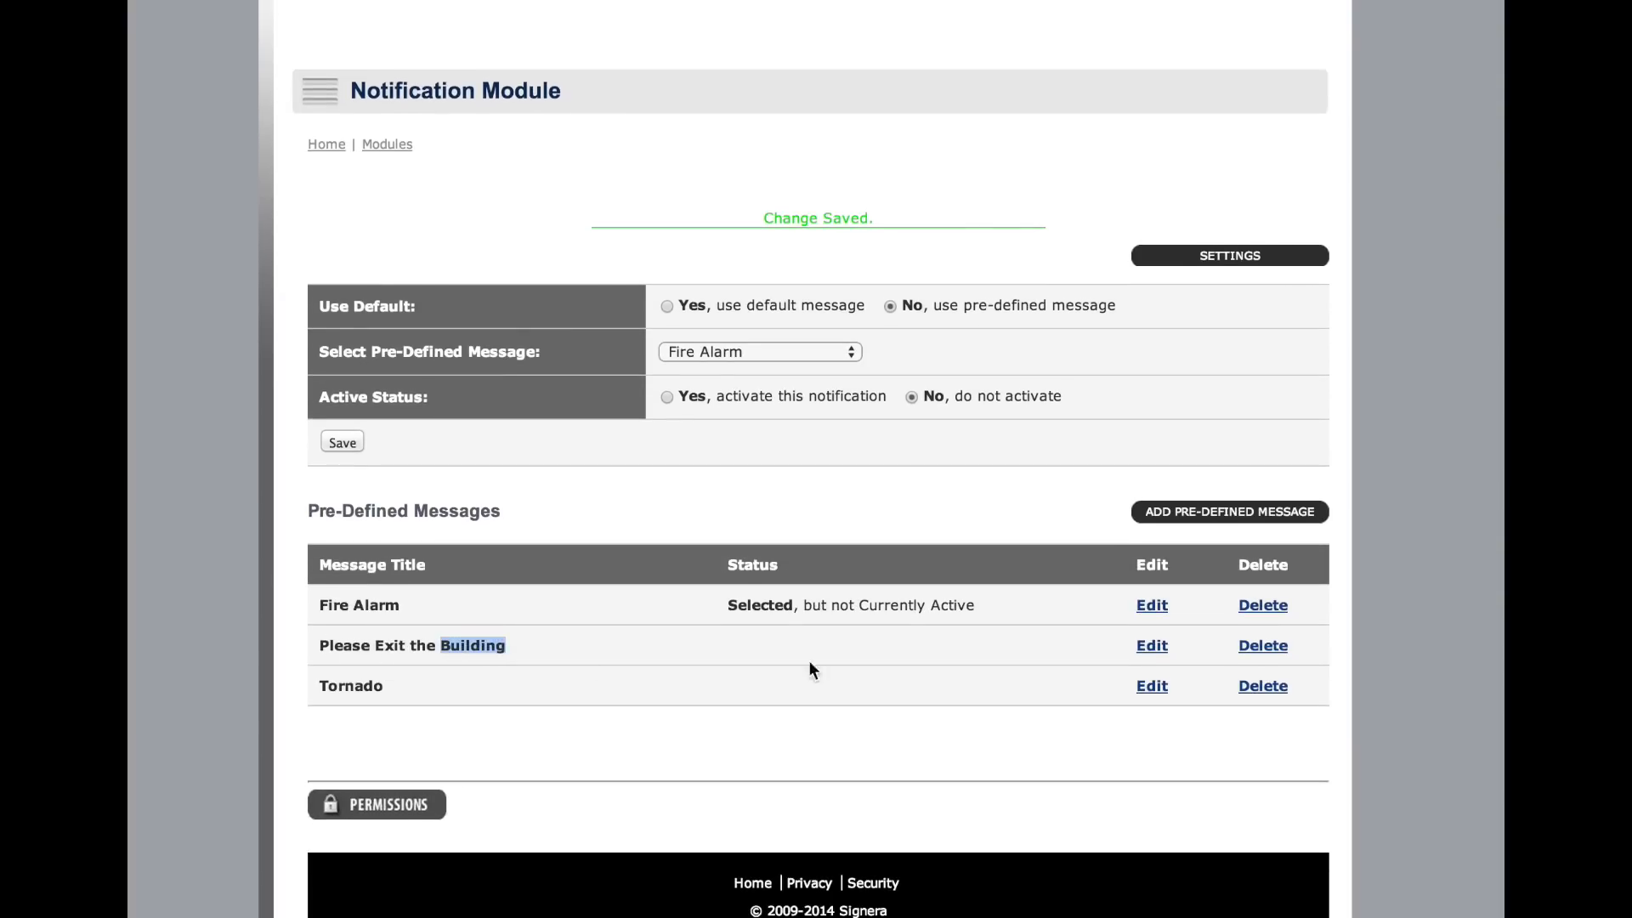
left_click(1149, 649)
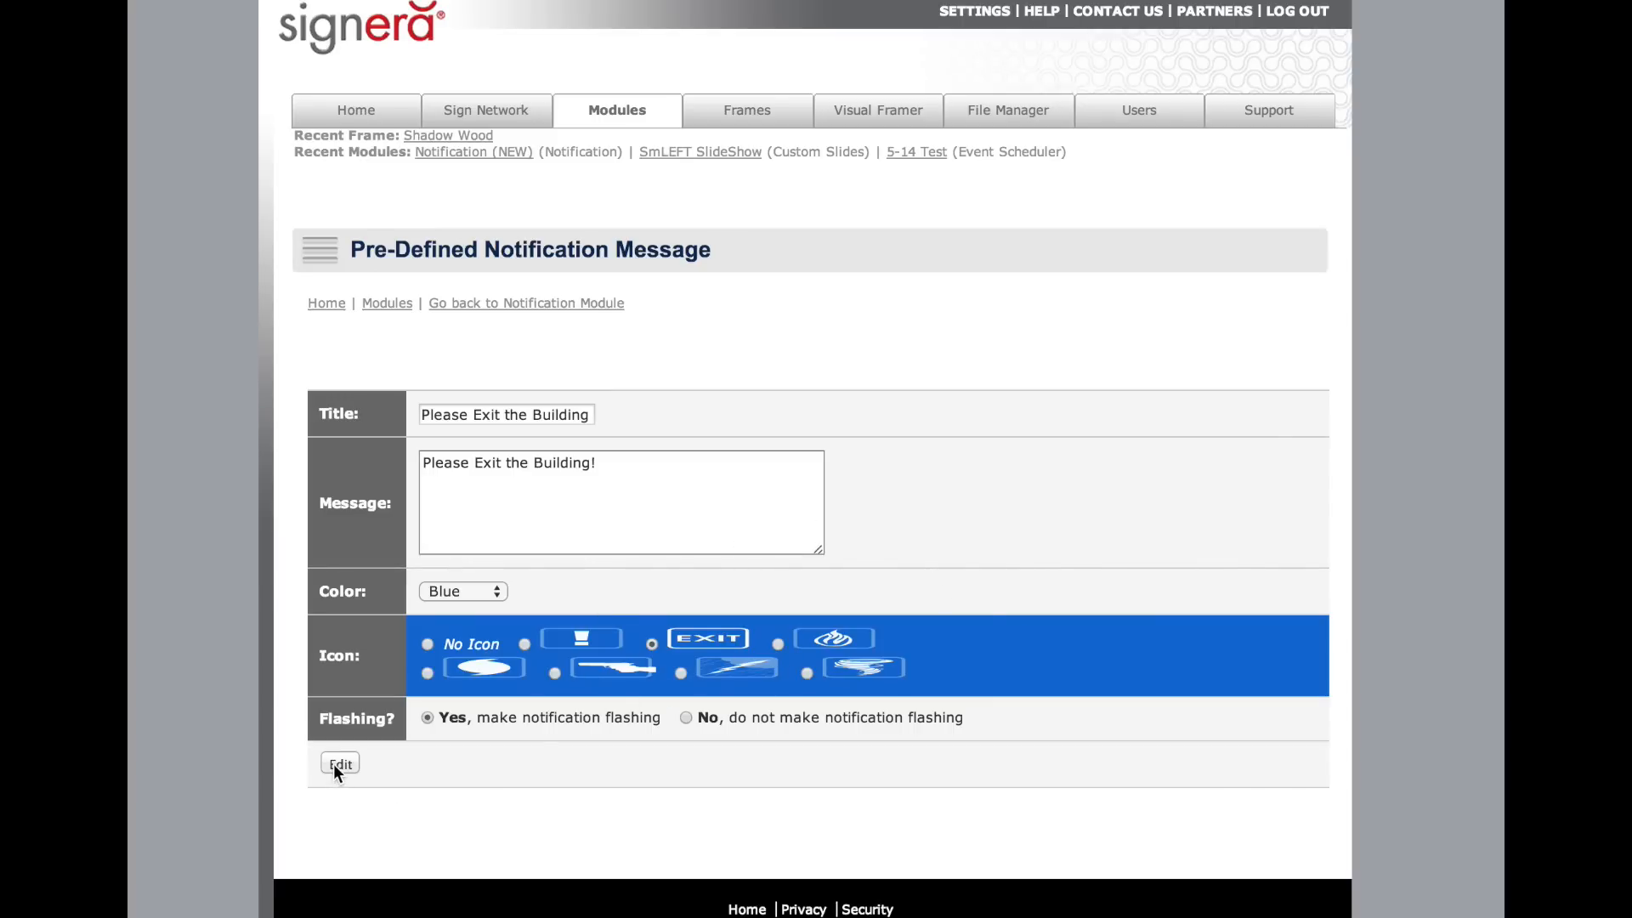
left_click(622, 533)
type("!")
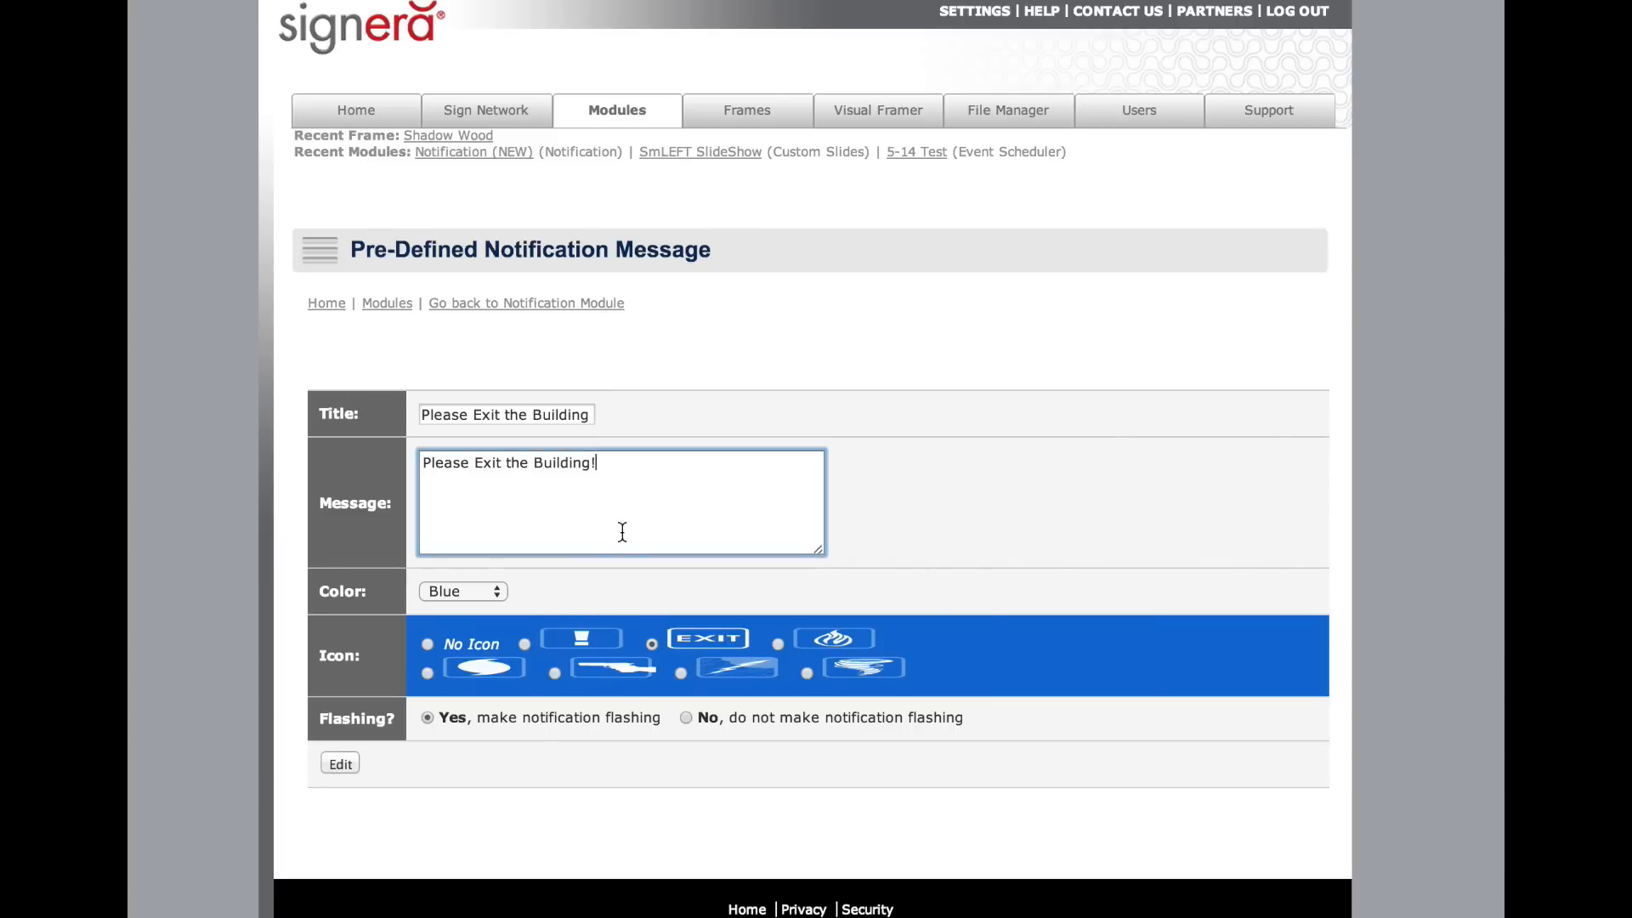
left_click(340, 764)
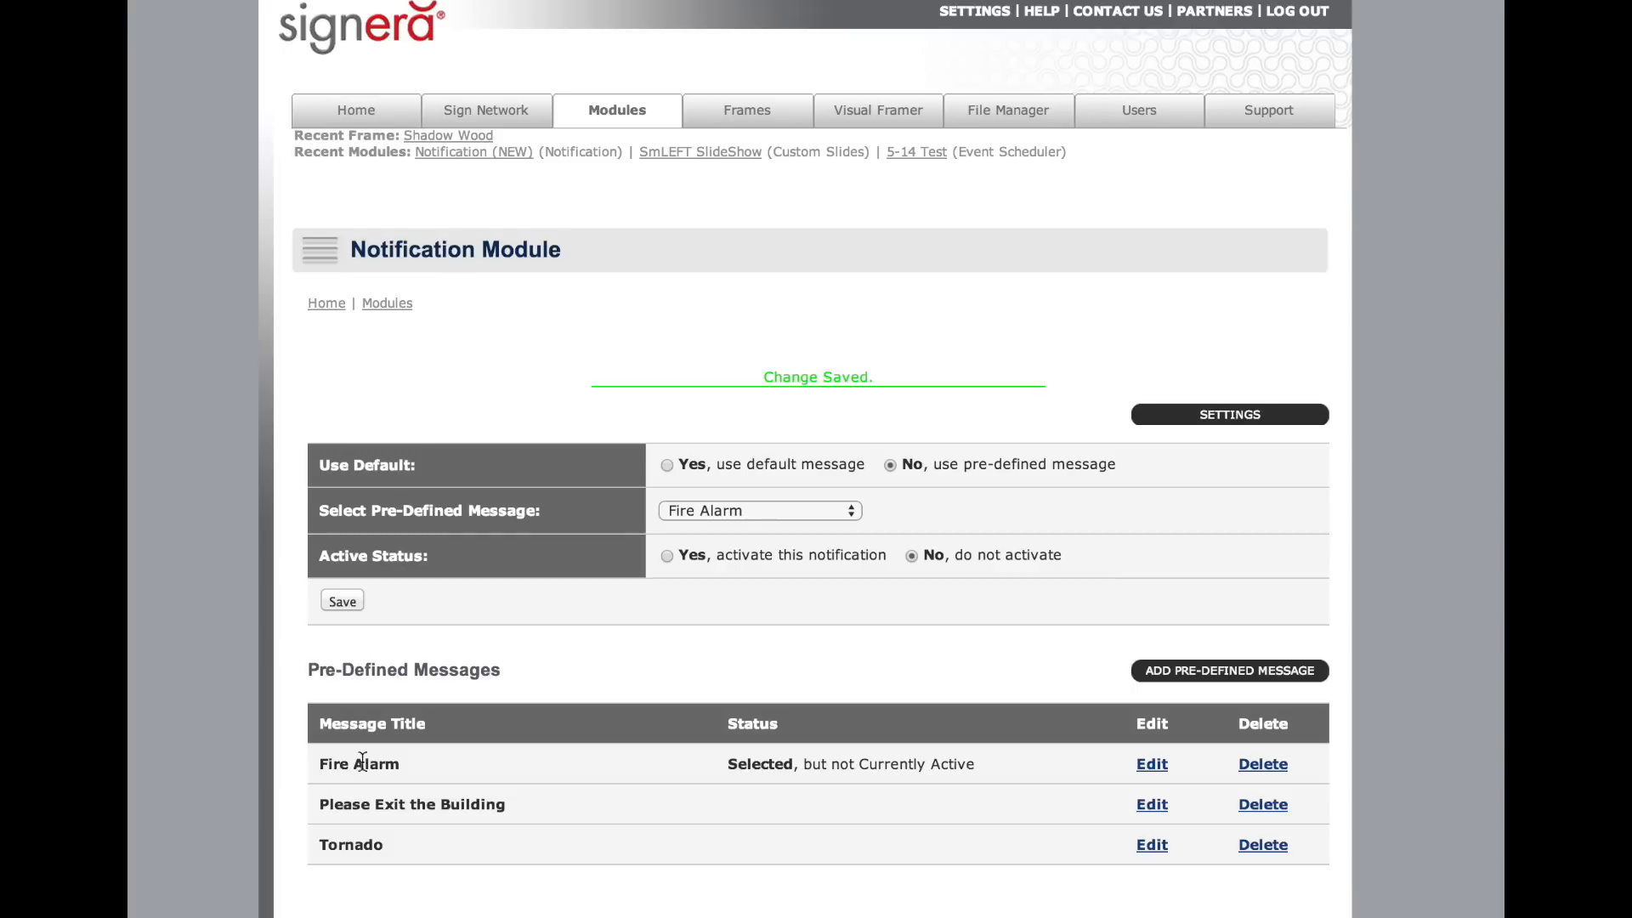
Select Please Exit the Building as the module's pre-defined message, save it and check its status
scroll(638, 655, "down", 1)
left_click(726, 461)
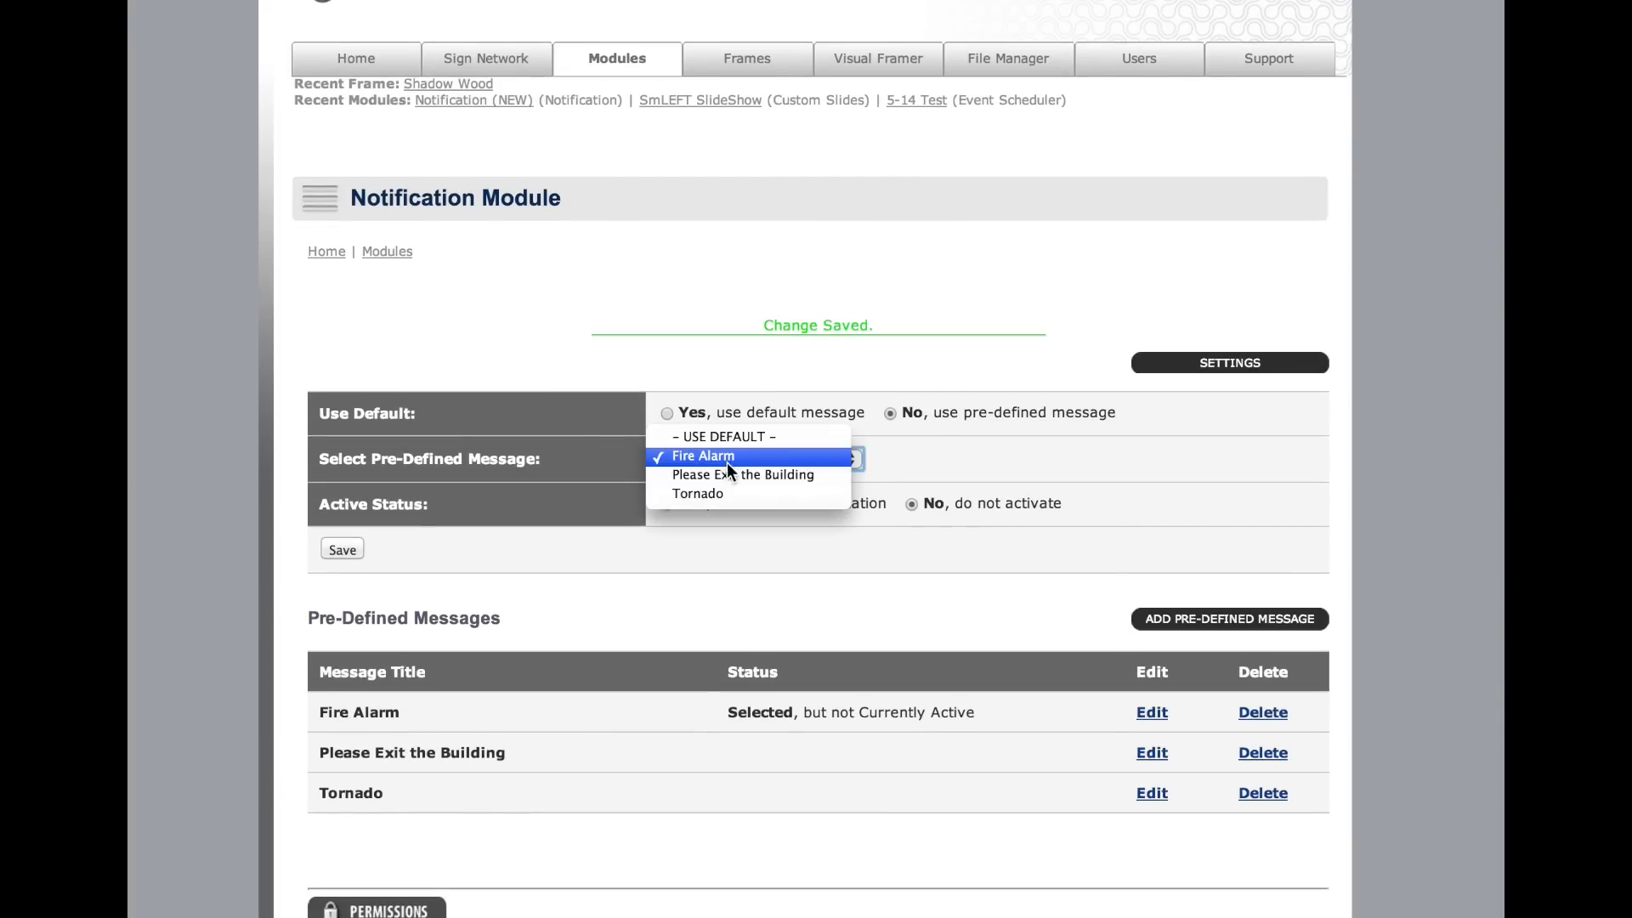
left_click(729, 476)
left_click(340, 550)
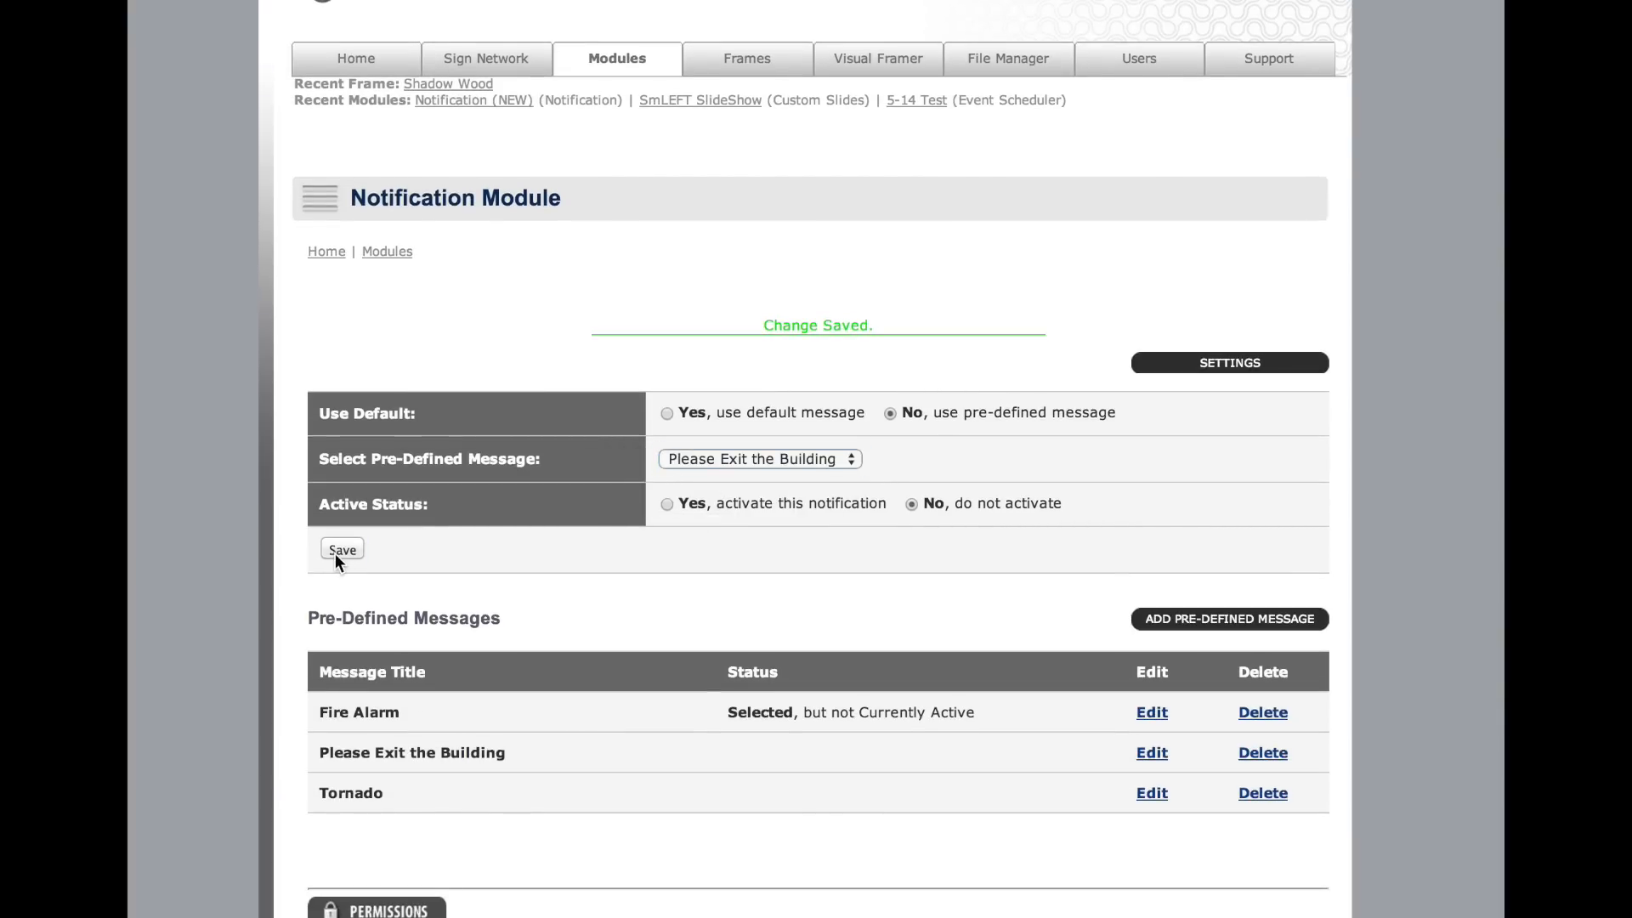
left_click_drag(414, 810, 1045, 803)
left_click(1046, 803)
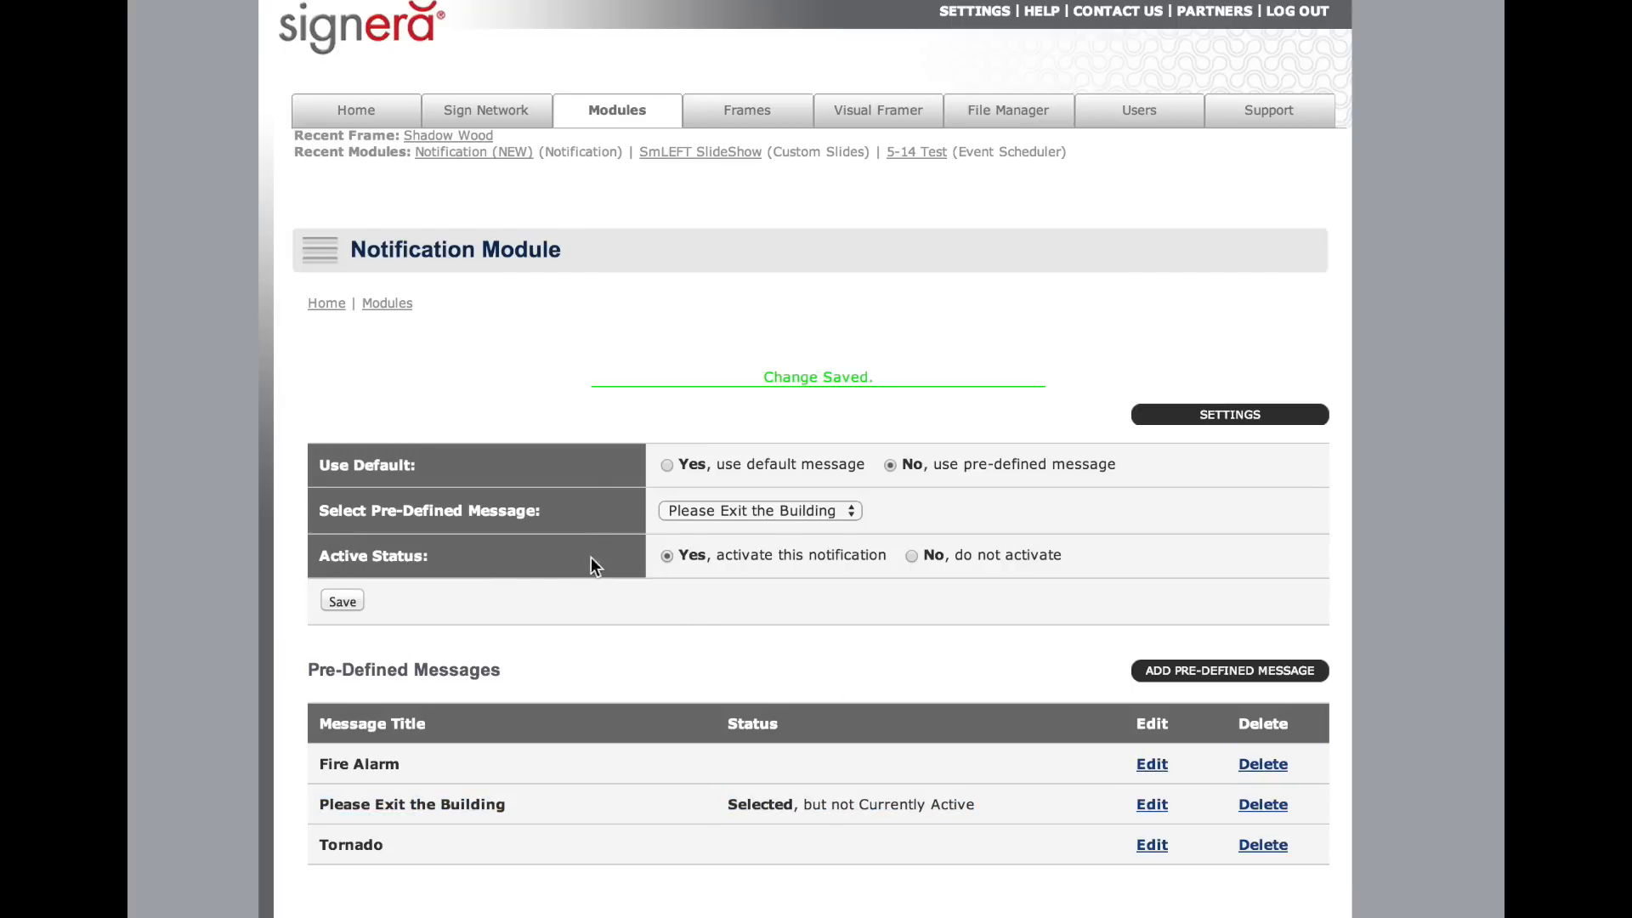
Activate the Please Exit the Building notification, save the change and check its status in the message list
left_click(343, 601)
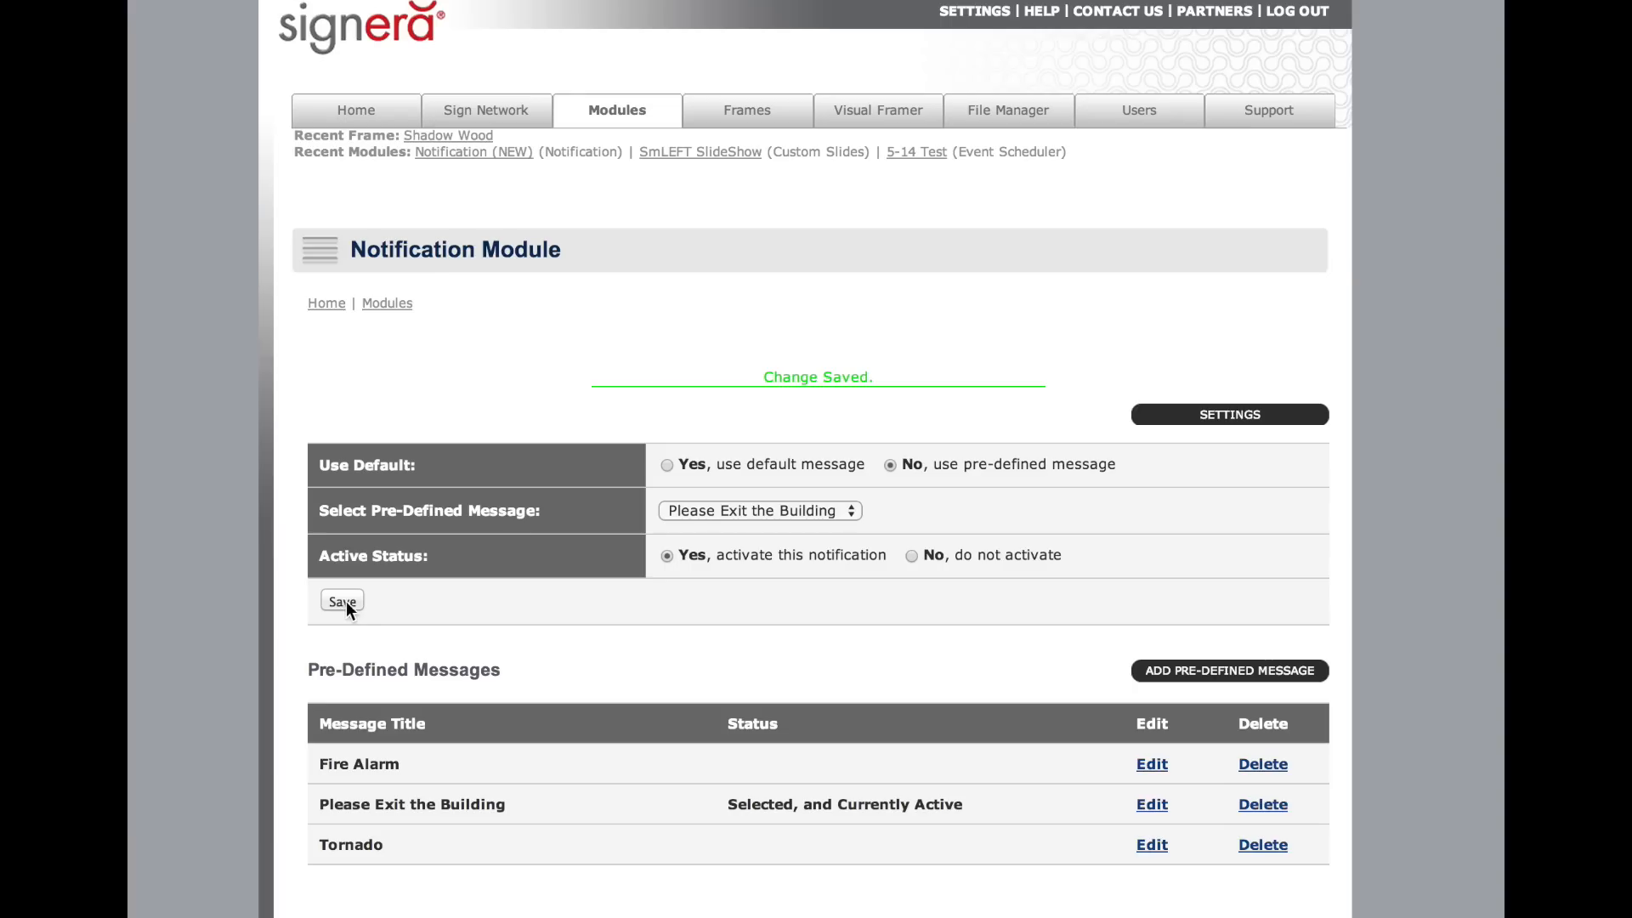
left_click_drag(825, 804, 983, 811)
left_click(983, 812)
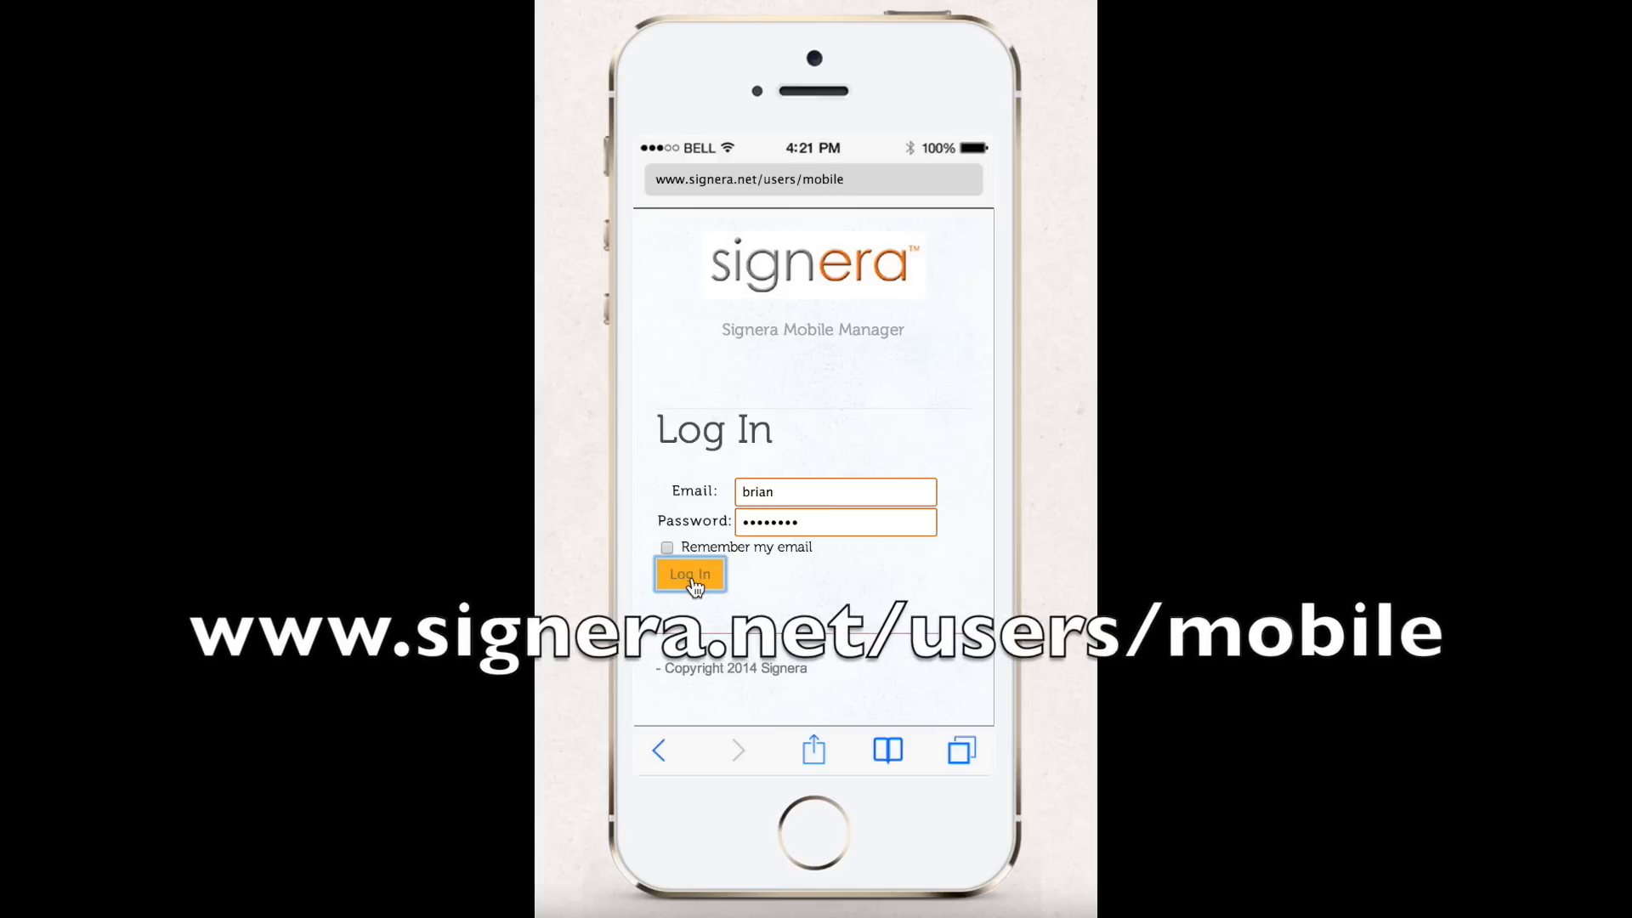
left_click(693, 585)
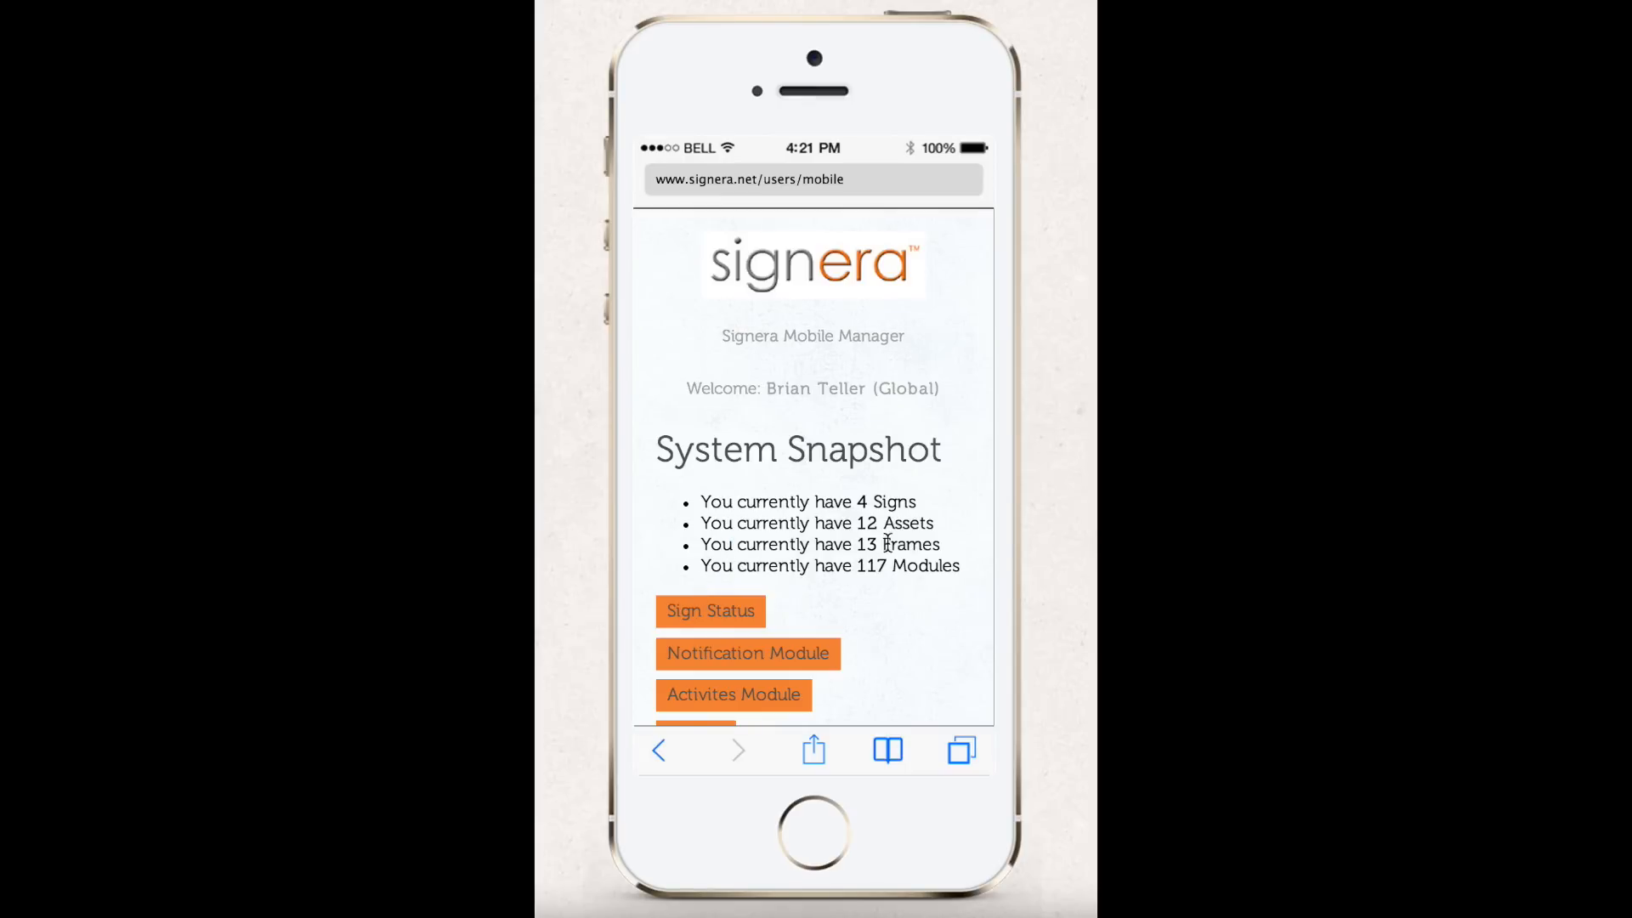
scroll(889, 542, "down", 1)
scroll(889, 542, "down", 5)
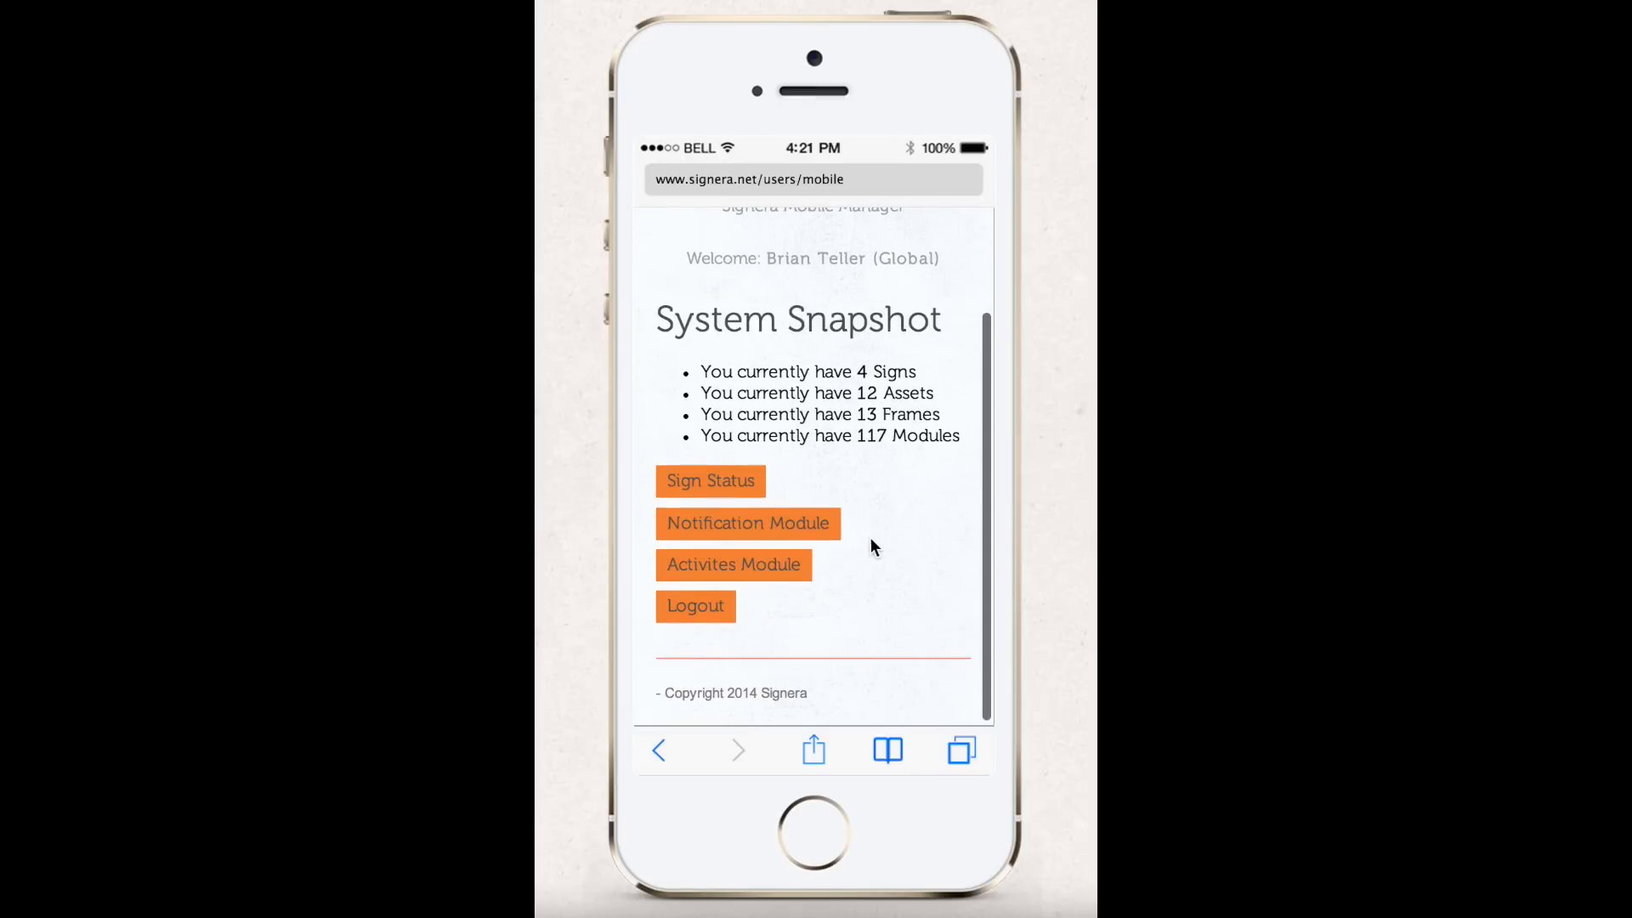
Open the Notification (NEW) module from the mobile manager's list of notification modules
left_click(794, 529)
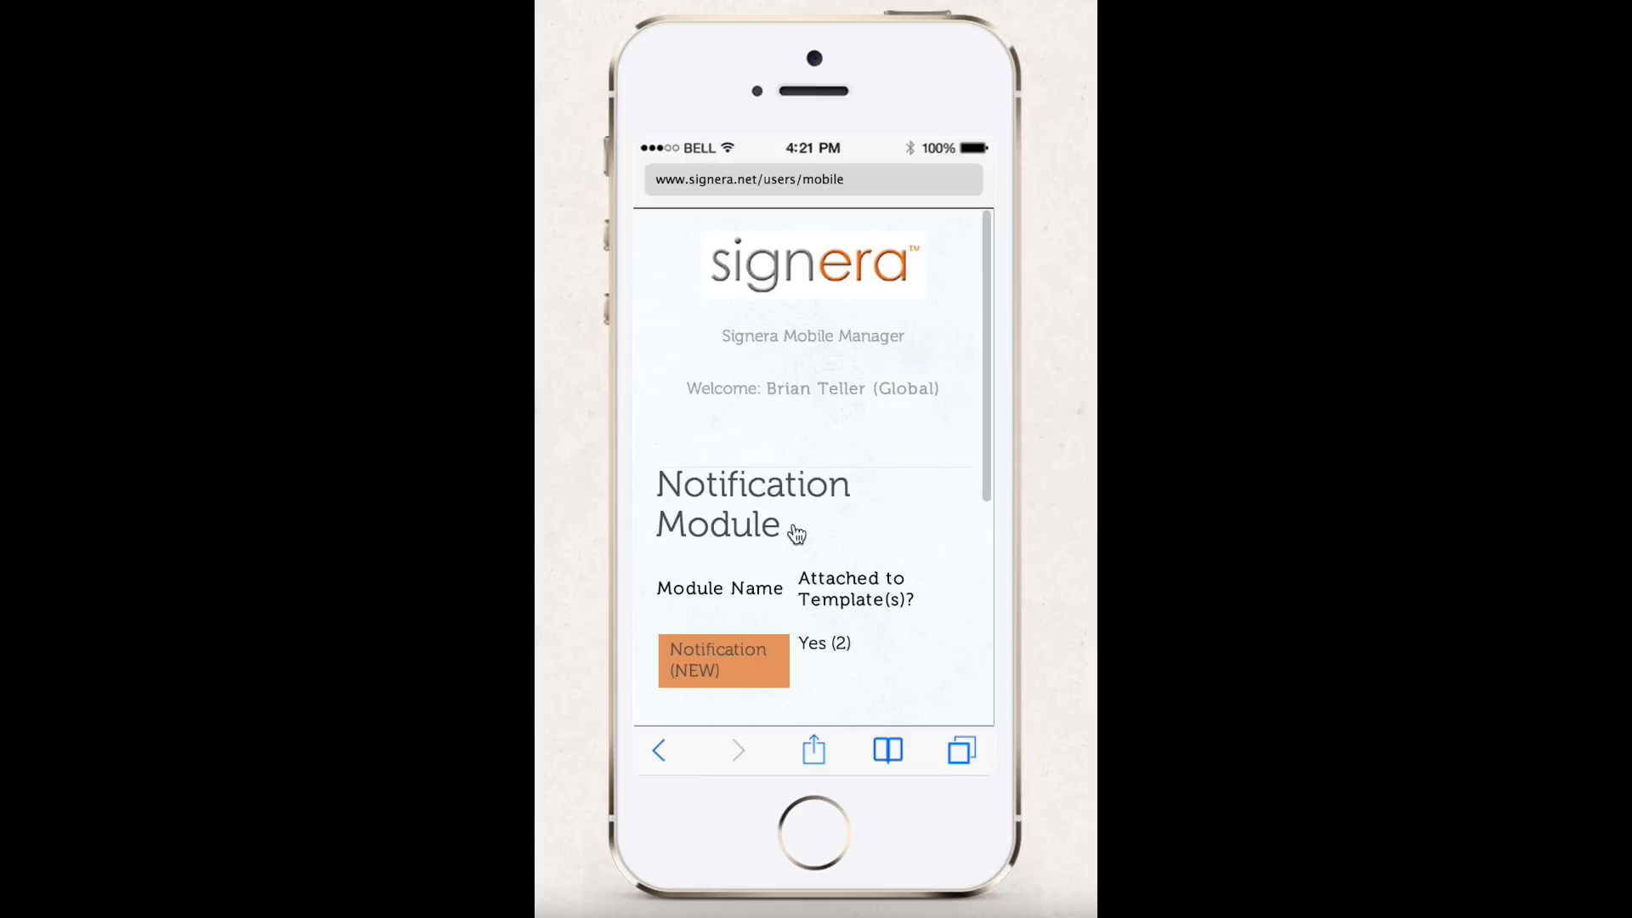
scroll(864, 529, "down", 9)
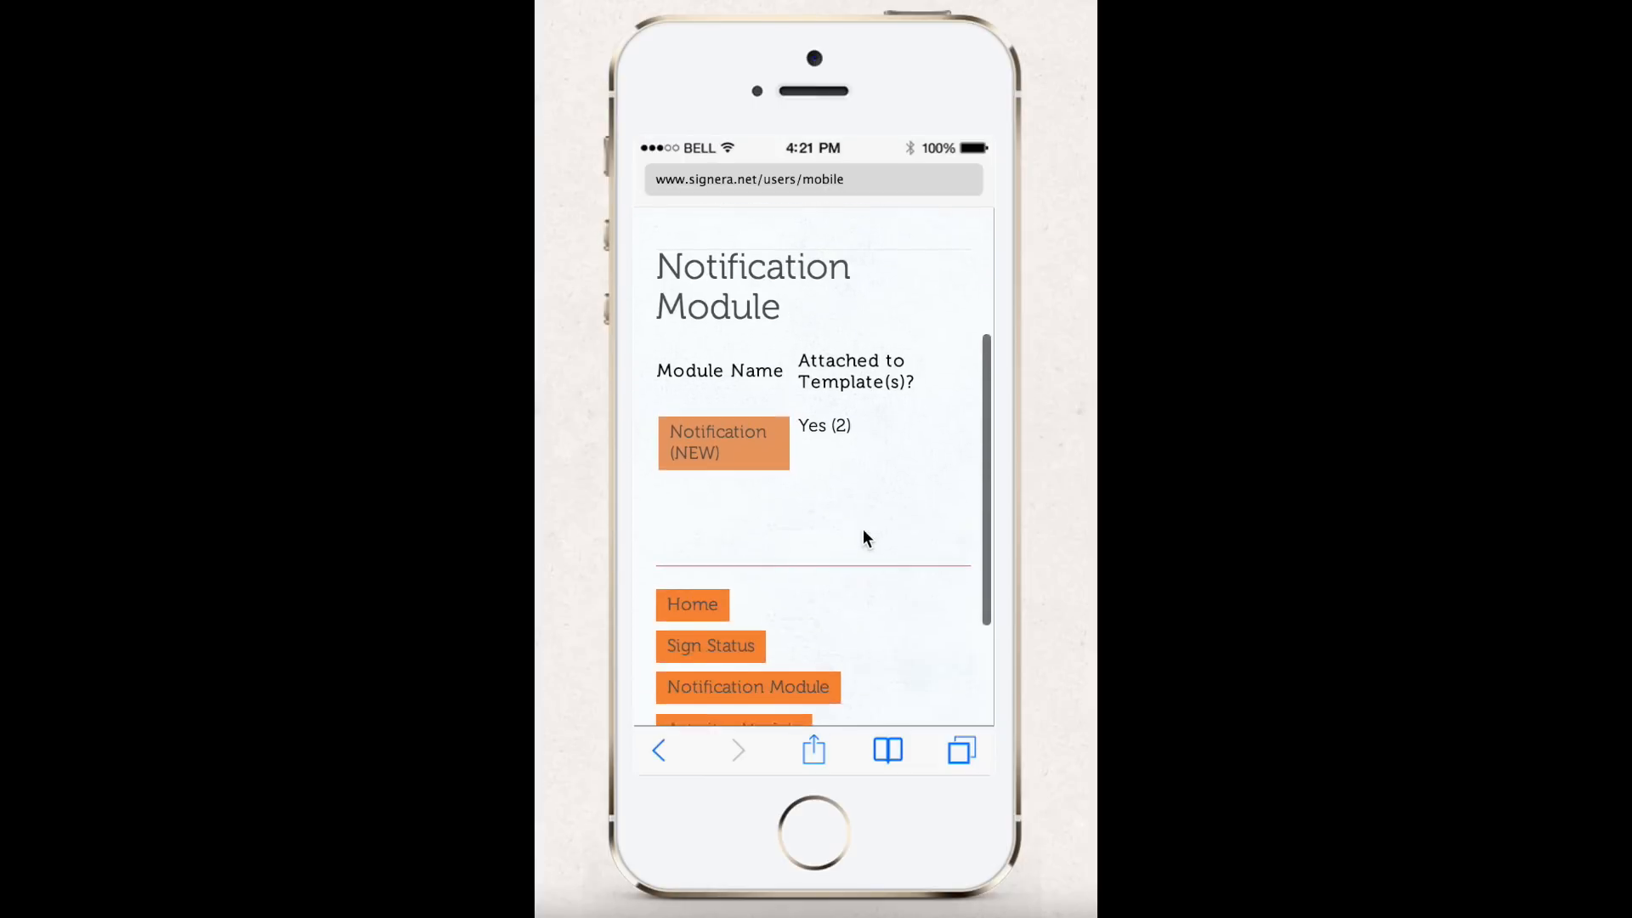
left_click(712, 446)
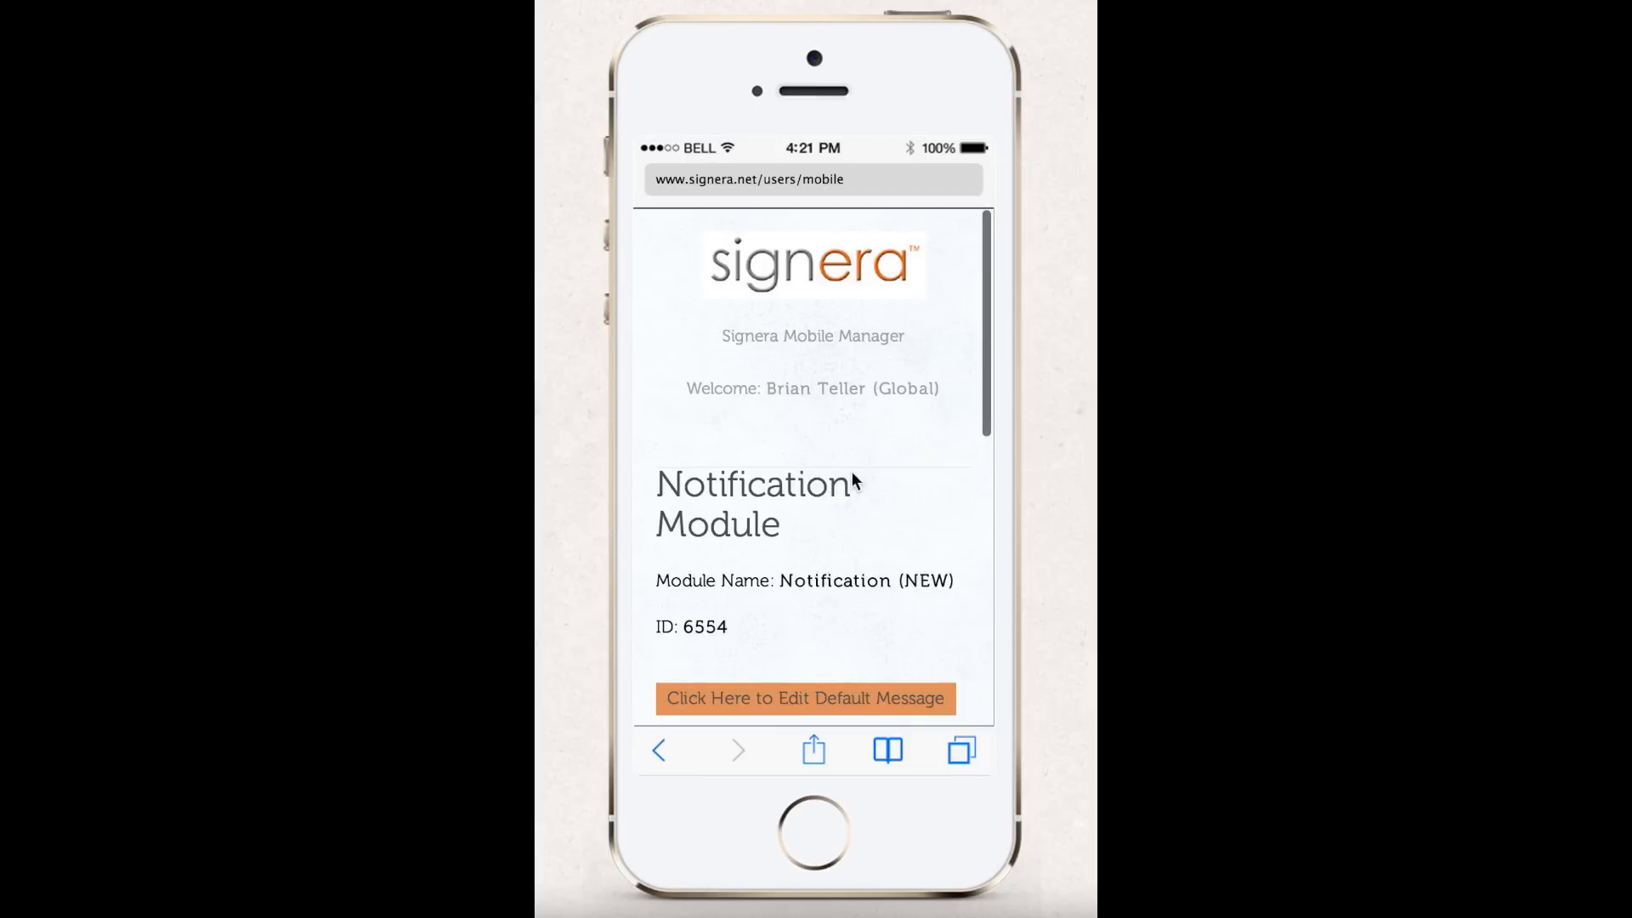
Select Fire Alarm as the pre-defined message, activate the notification and save the module
scroll(886, 492, "down", 2)
scroll(885, 491, "down", 12)
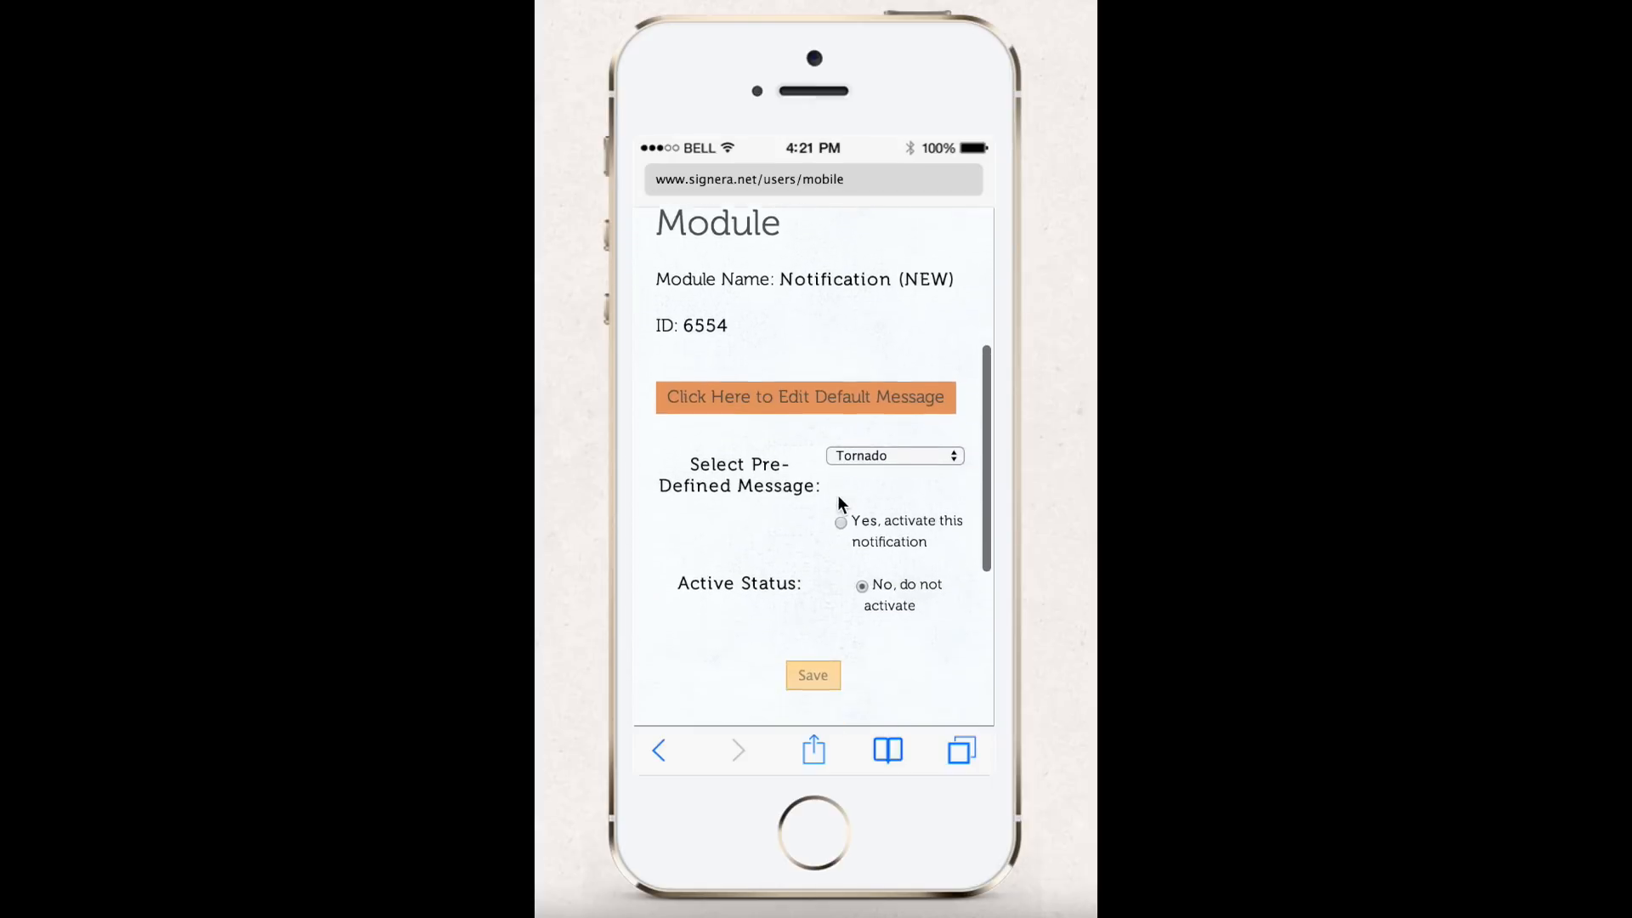
left_click(880, 401)
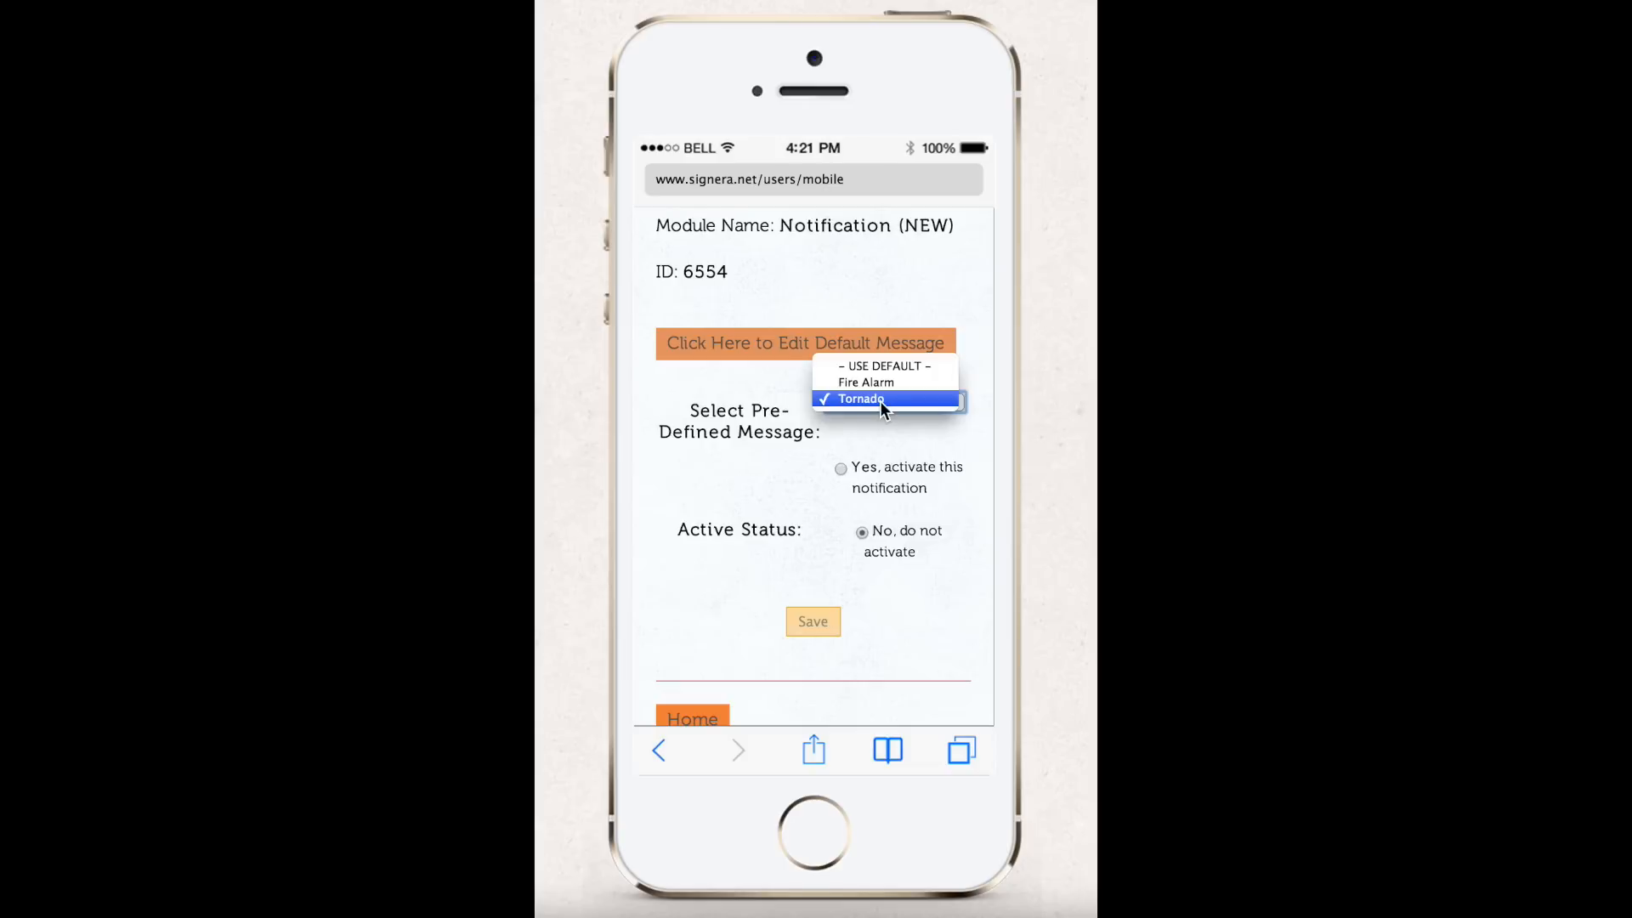
left_click(880, 384)
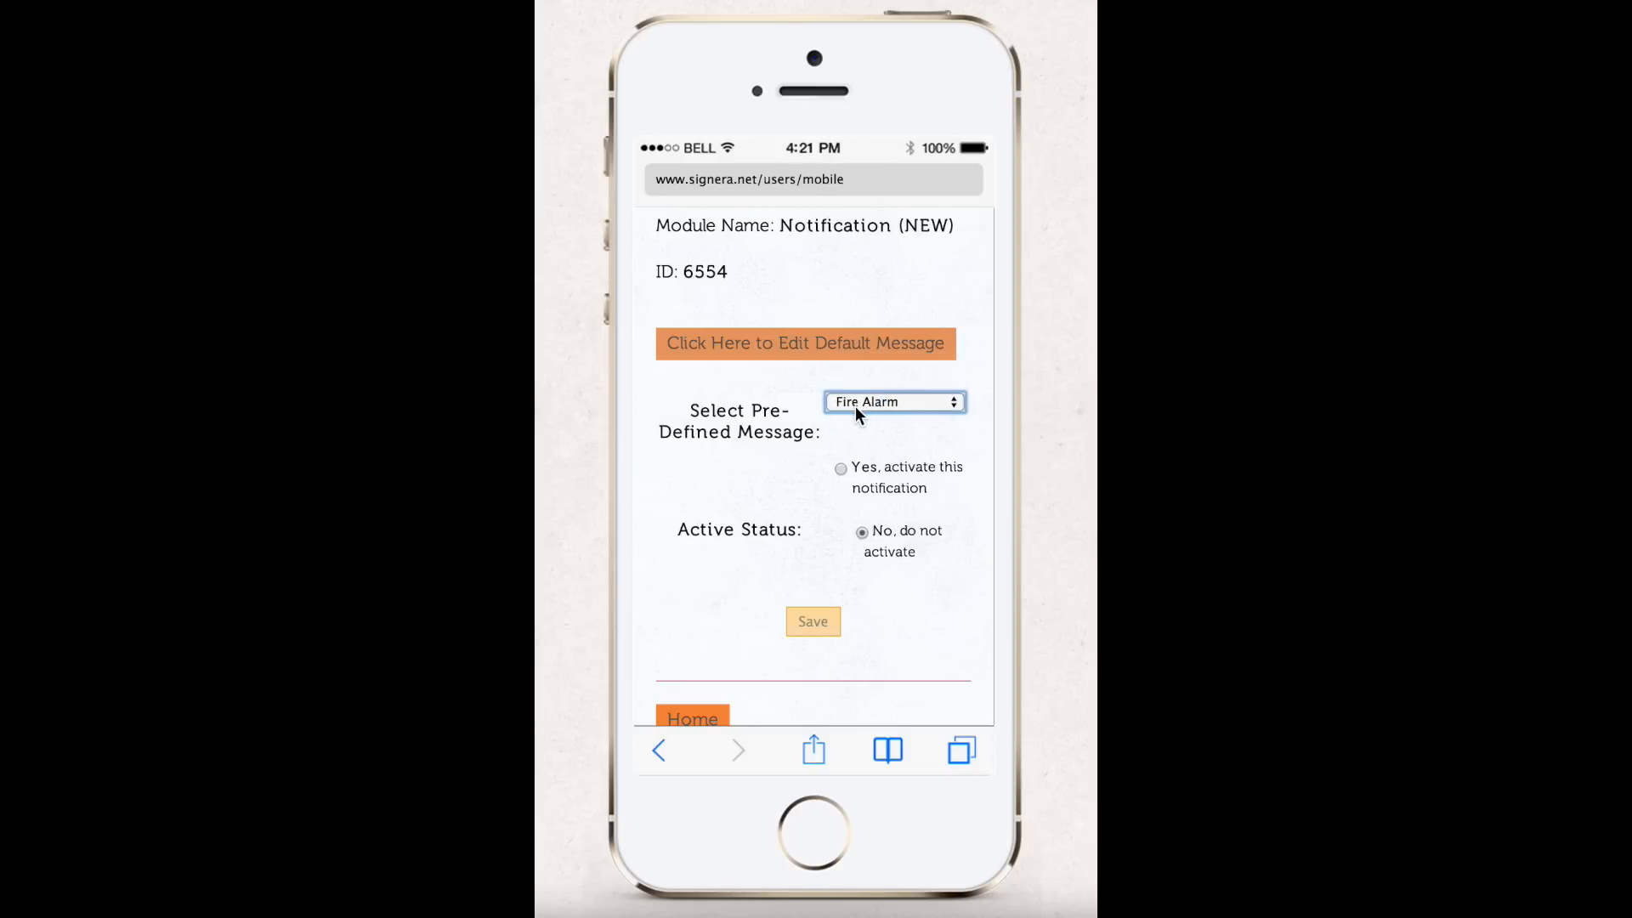
left_click(841, 469)
left_click(809, 623)
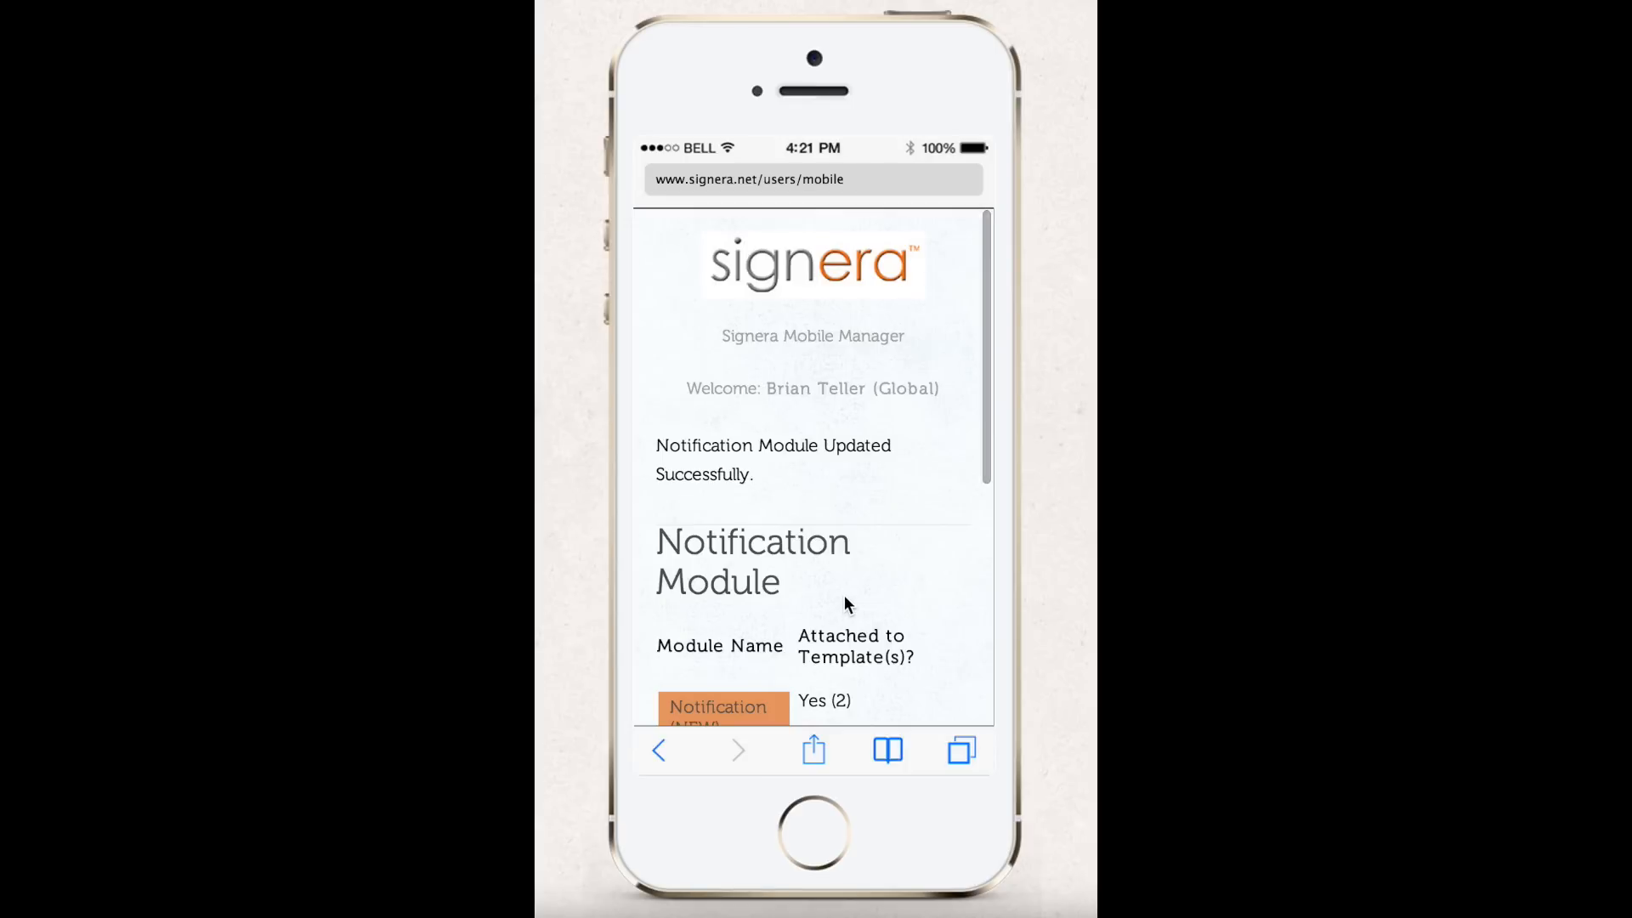
Reopen the Notification (NEW) module and open its default message for editing
scroll(844, 603, "down", 5)
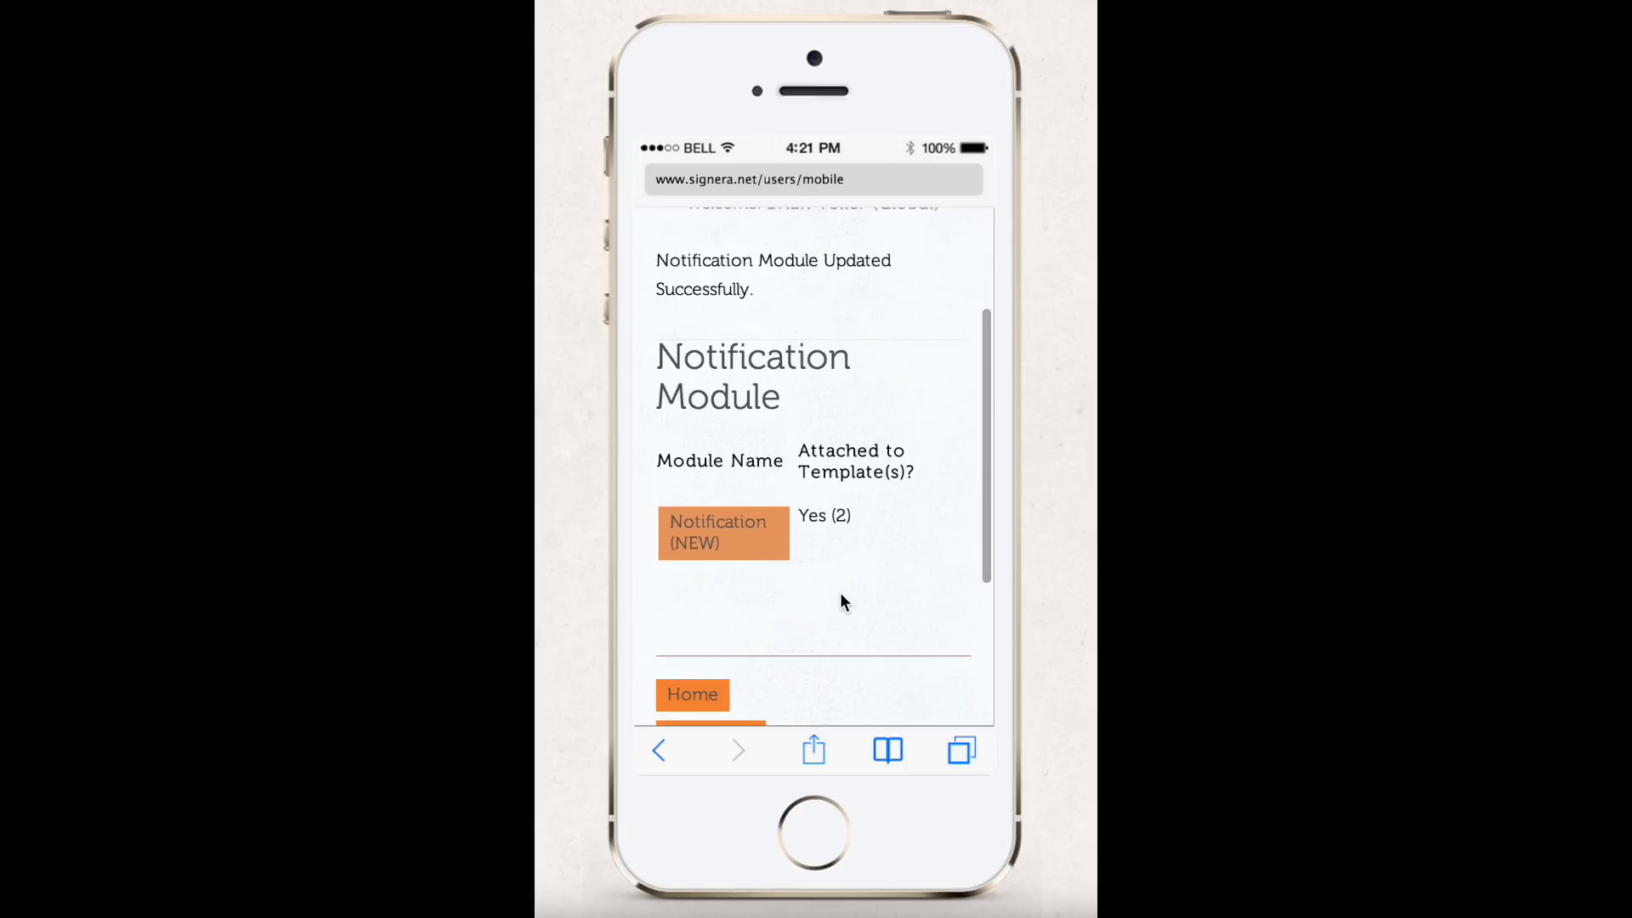
left_click(745, 549)
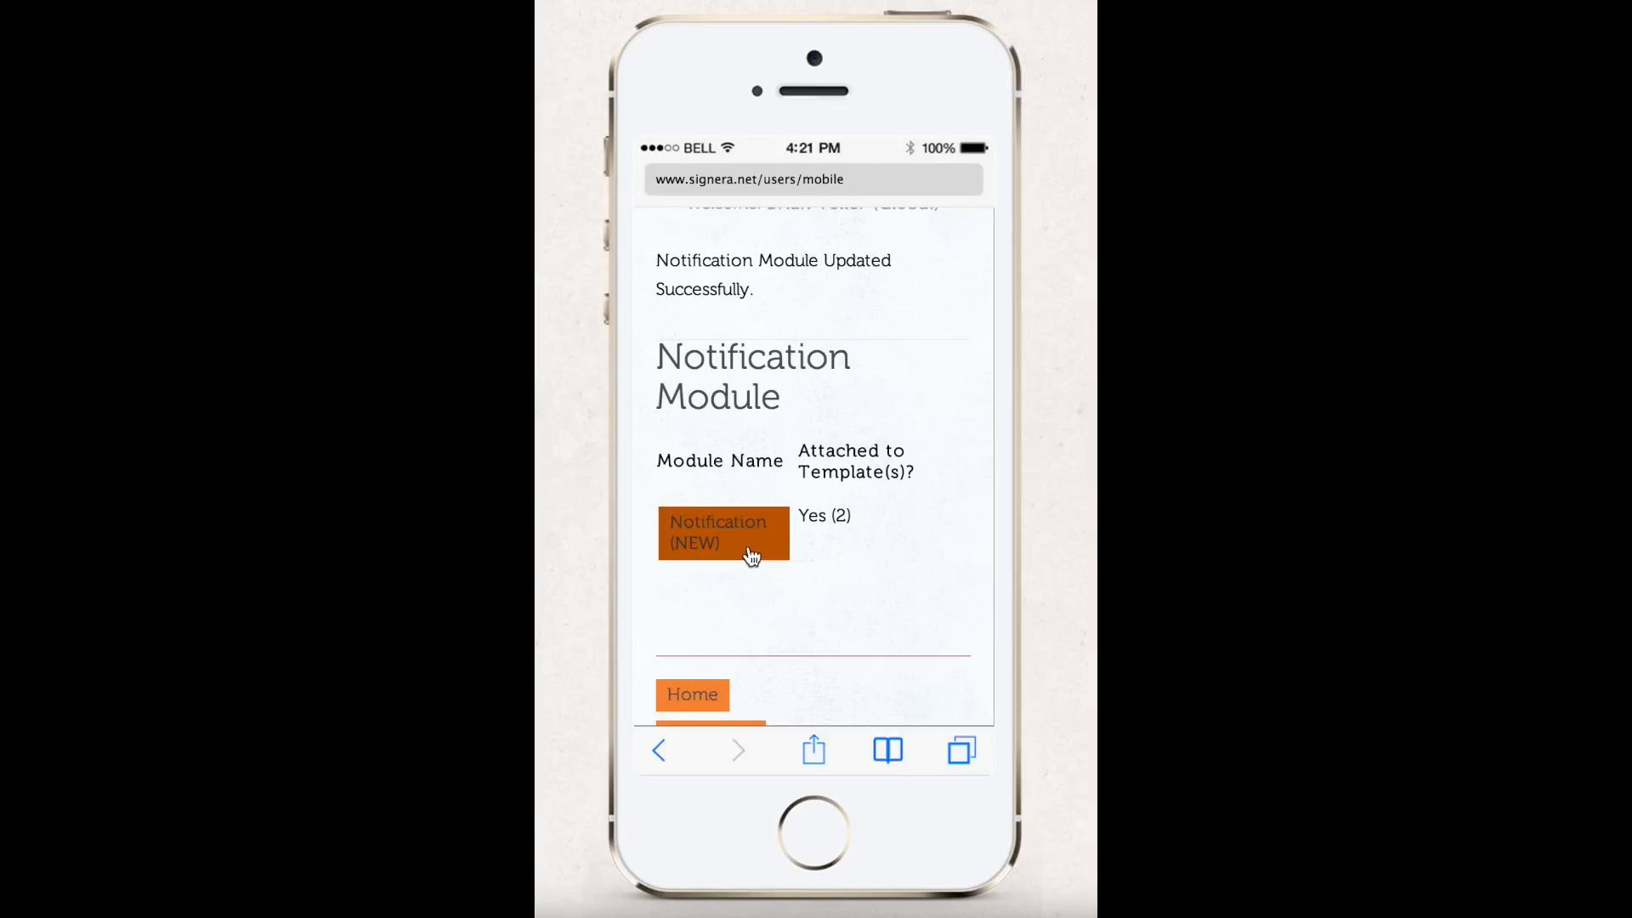
scroll(865, 559, "down", 4)
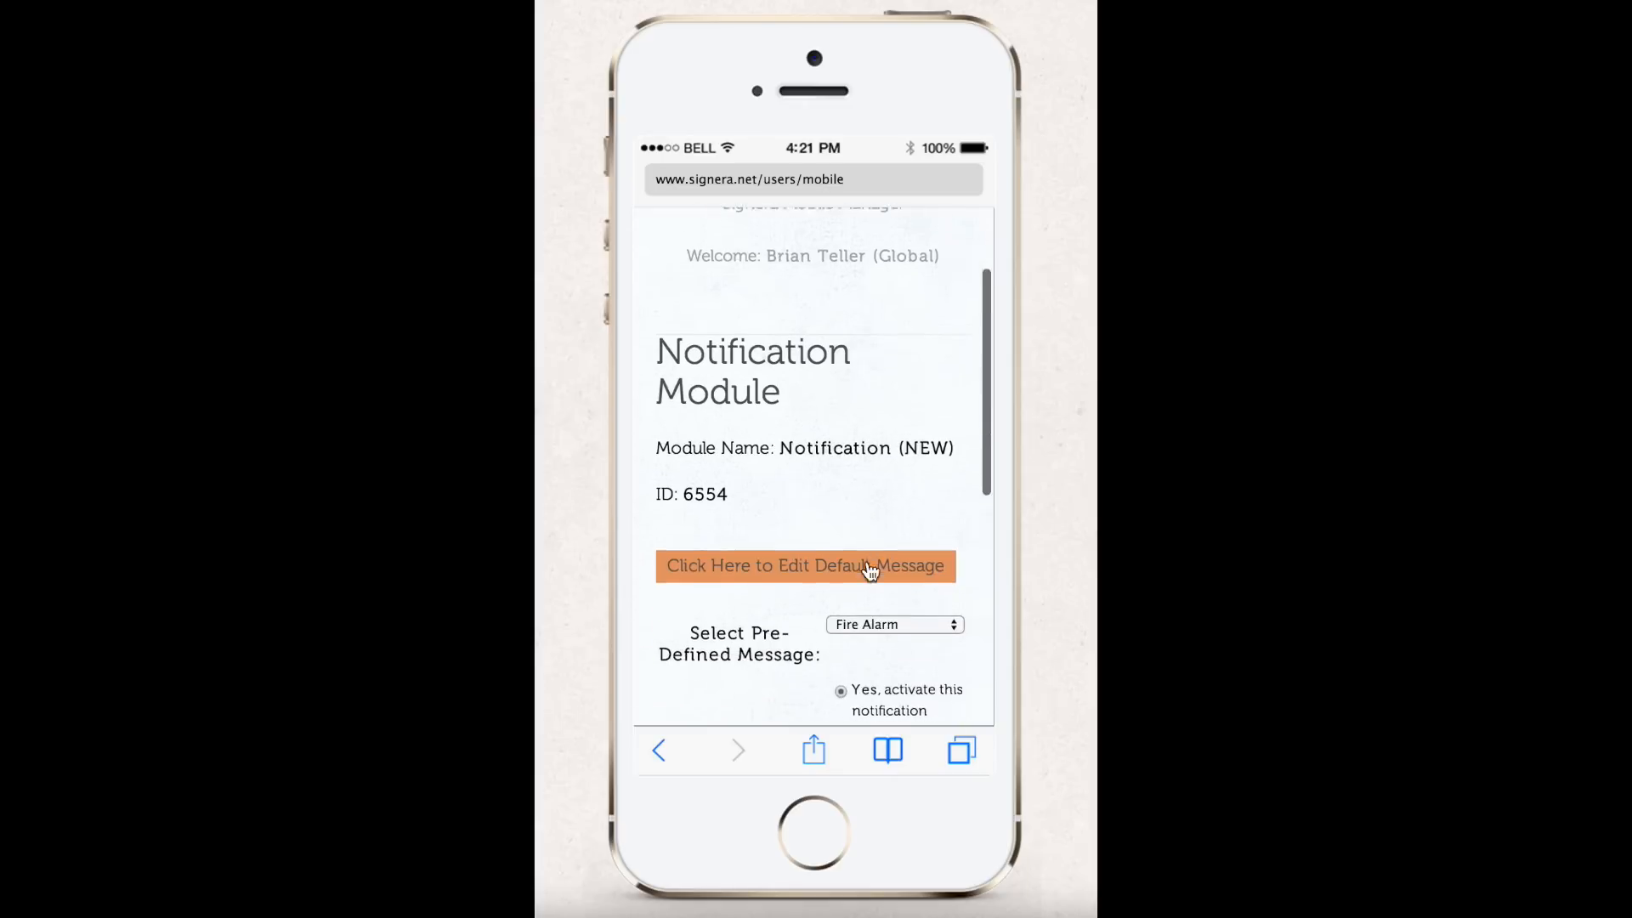
left_click(835, 559)
Extend the default Lock Down message text to read "The Building is now under lock down! Please stay seated!"
scroll(900, 563, "down", 5)
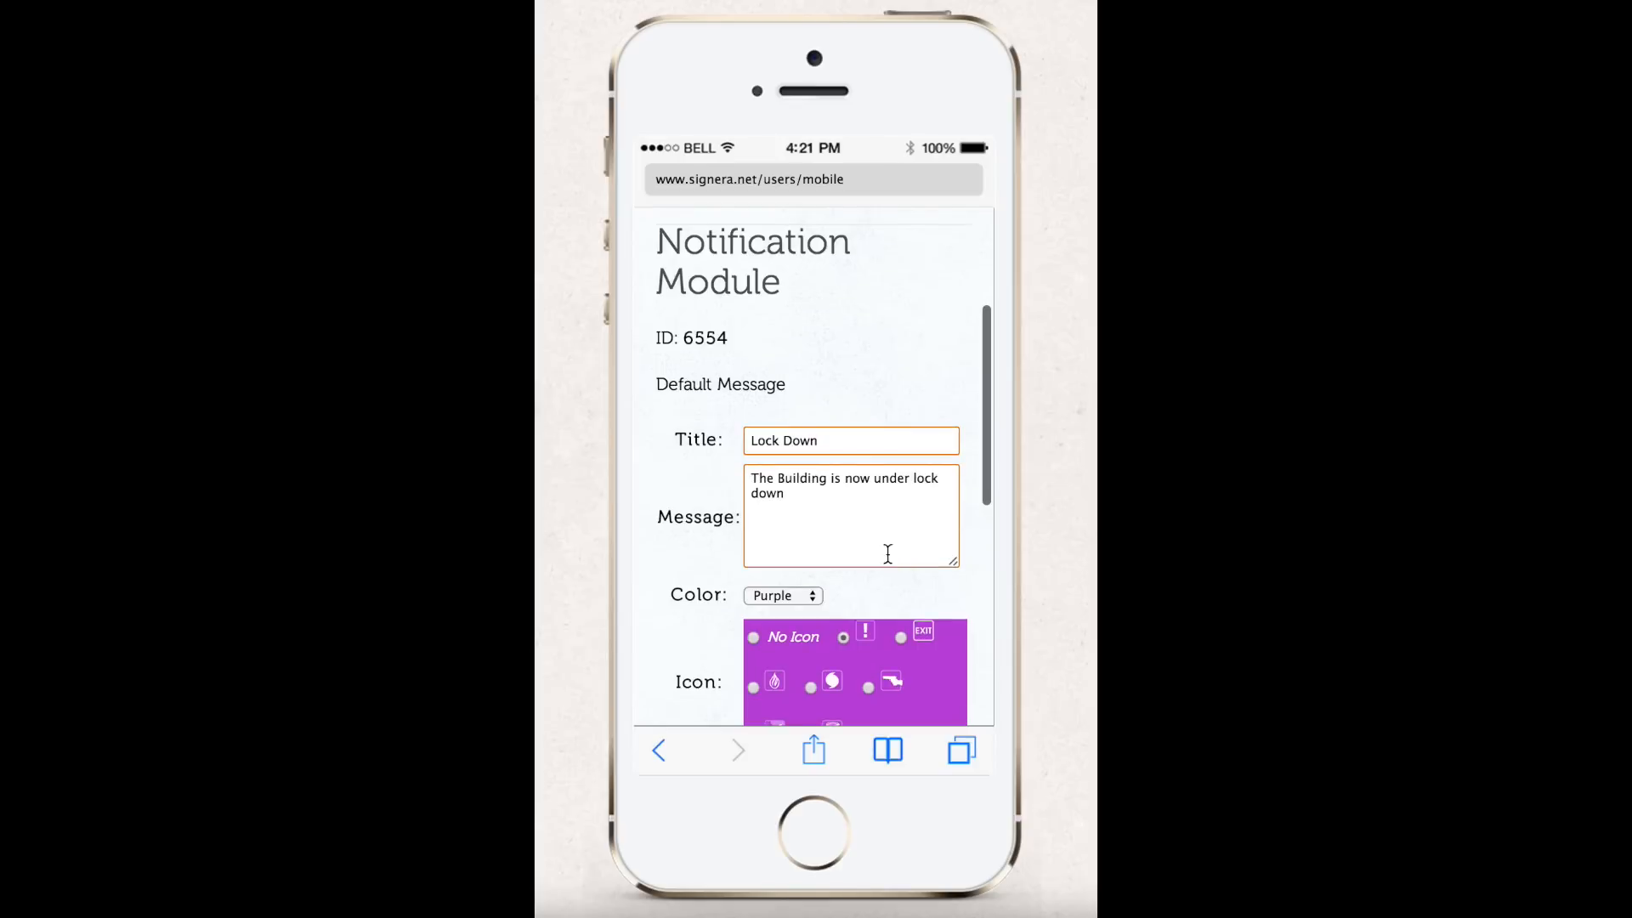
left_click(860, 504)
type("! Please st")
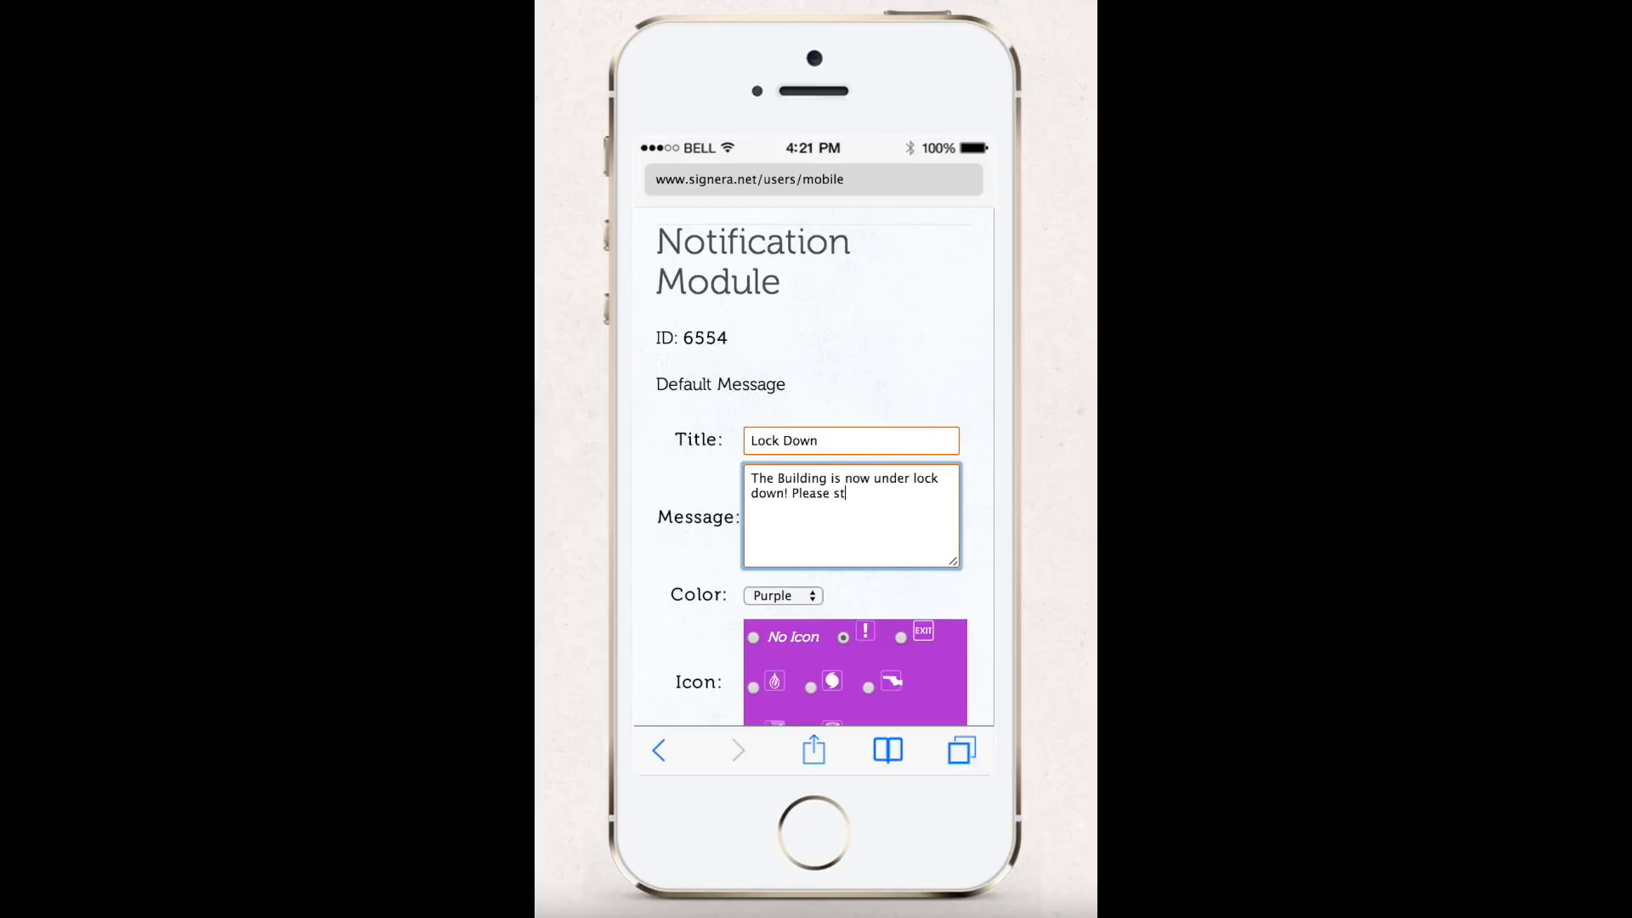
type("ay stead")
key("BackSpace")
key("BackSpace")
key("BackSpace")
key("BackSpace")
key("BackSpace")
type("seated!")
Set the default message's color to Green, turn off its flashing and save it
scroll(872, 495, "down", 2)
scroll(872, 498, "down", 3)
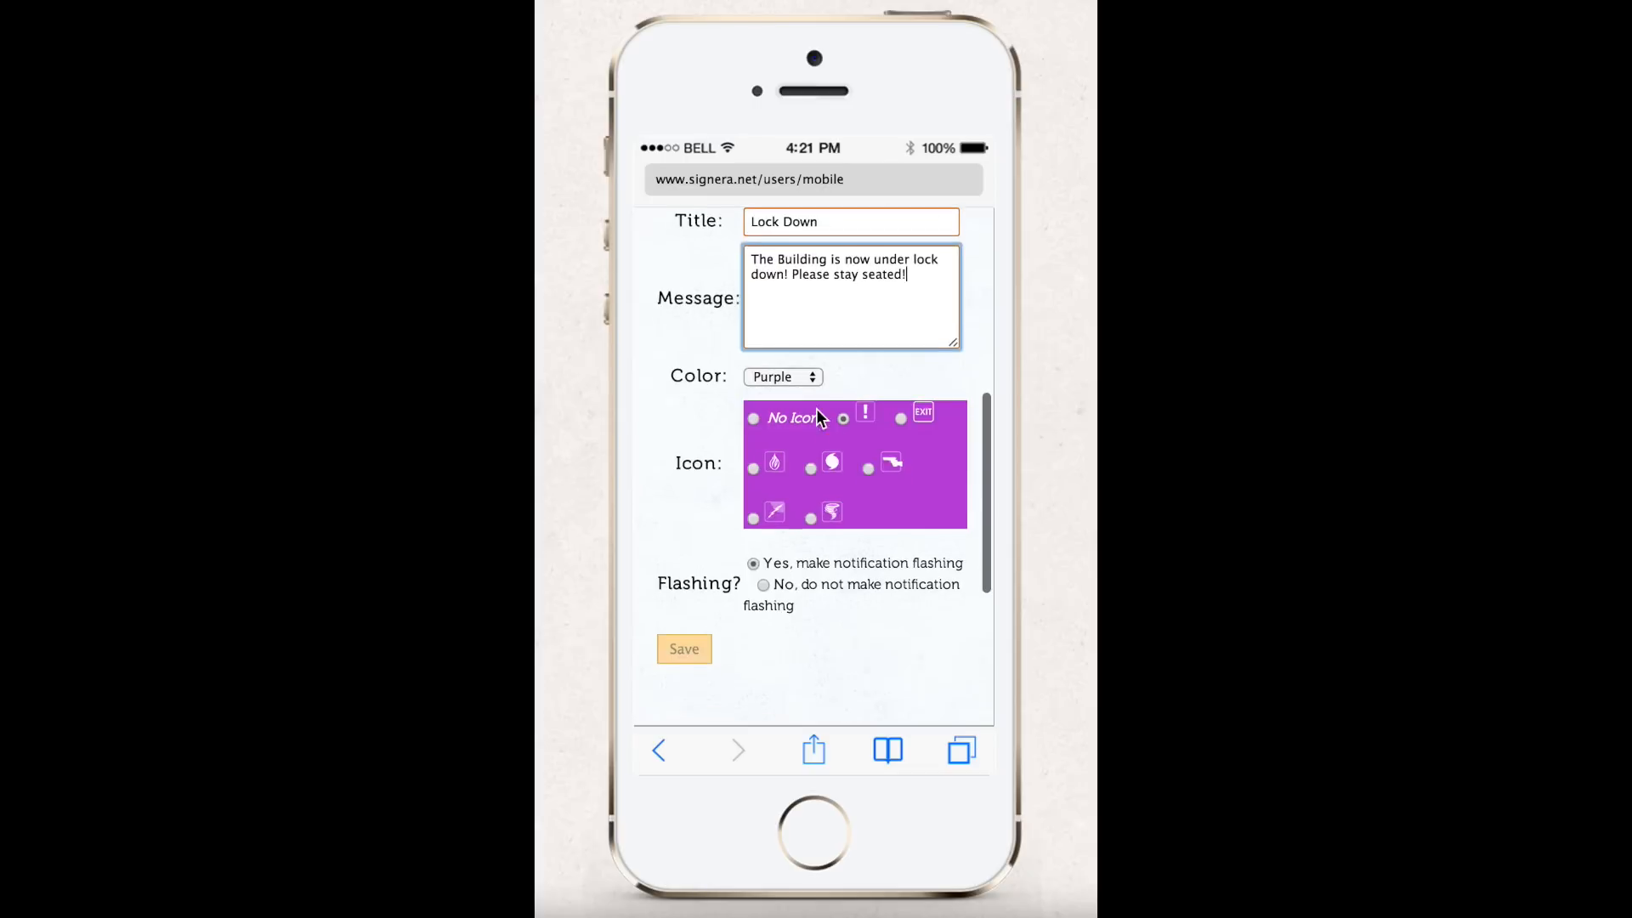
left_click(783, 367)
left_click(784, 347)
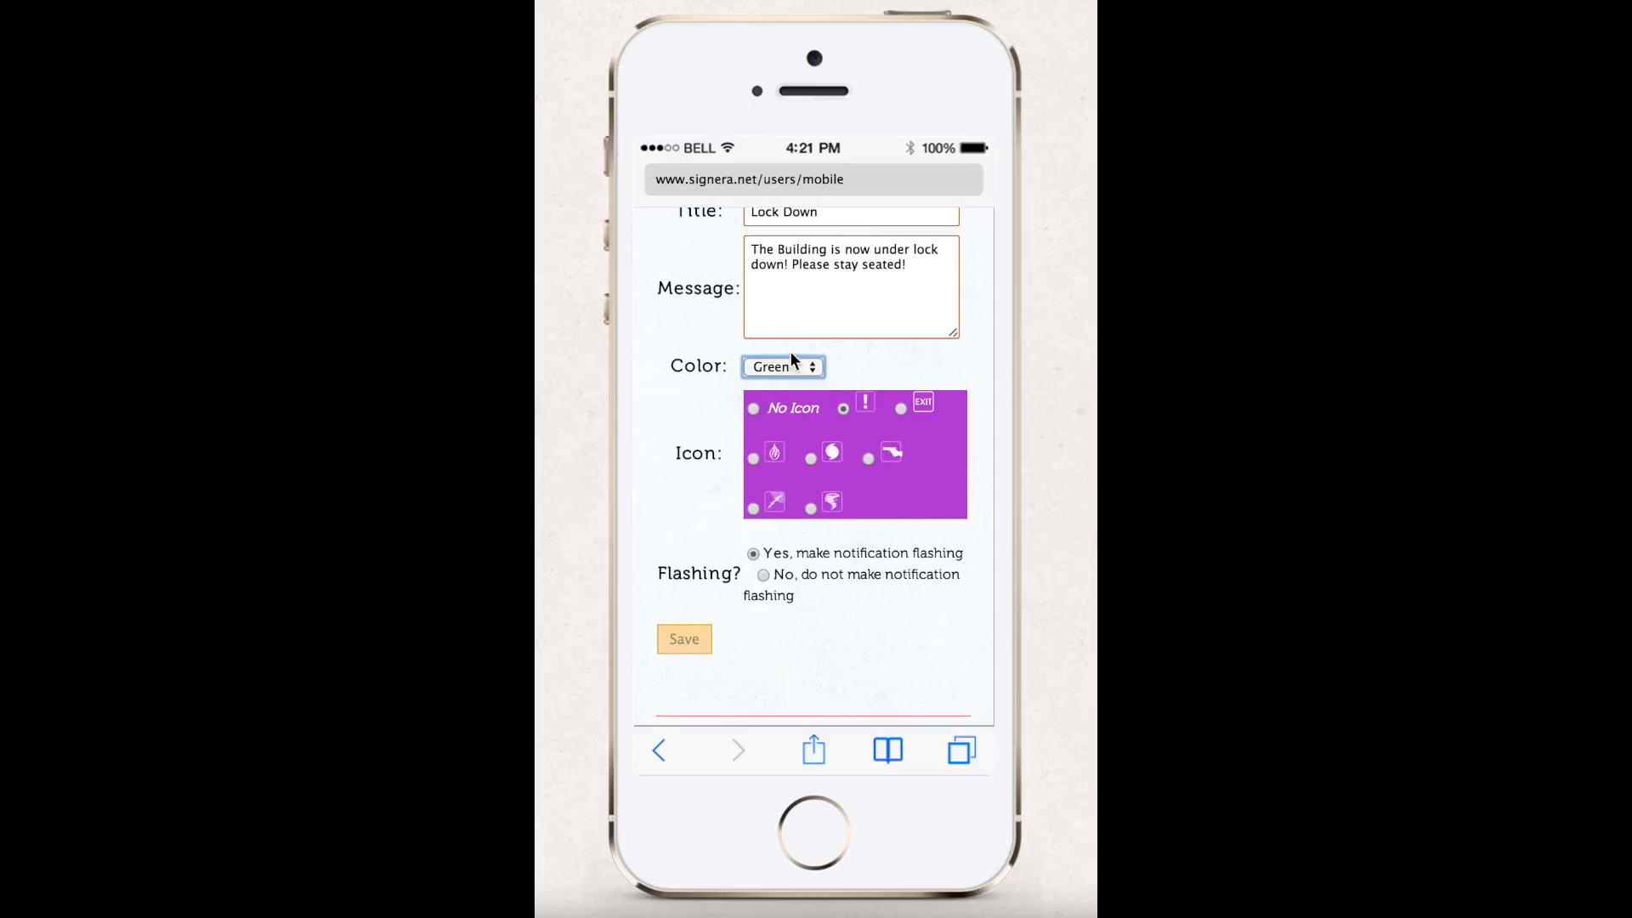
left_click(762, 575)
left_click(680, 638)
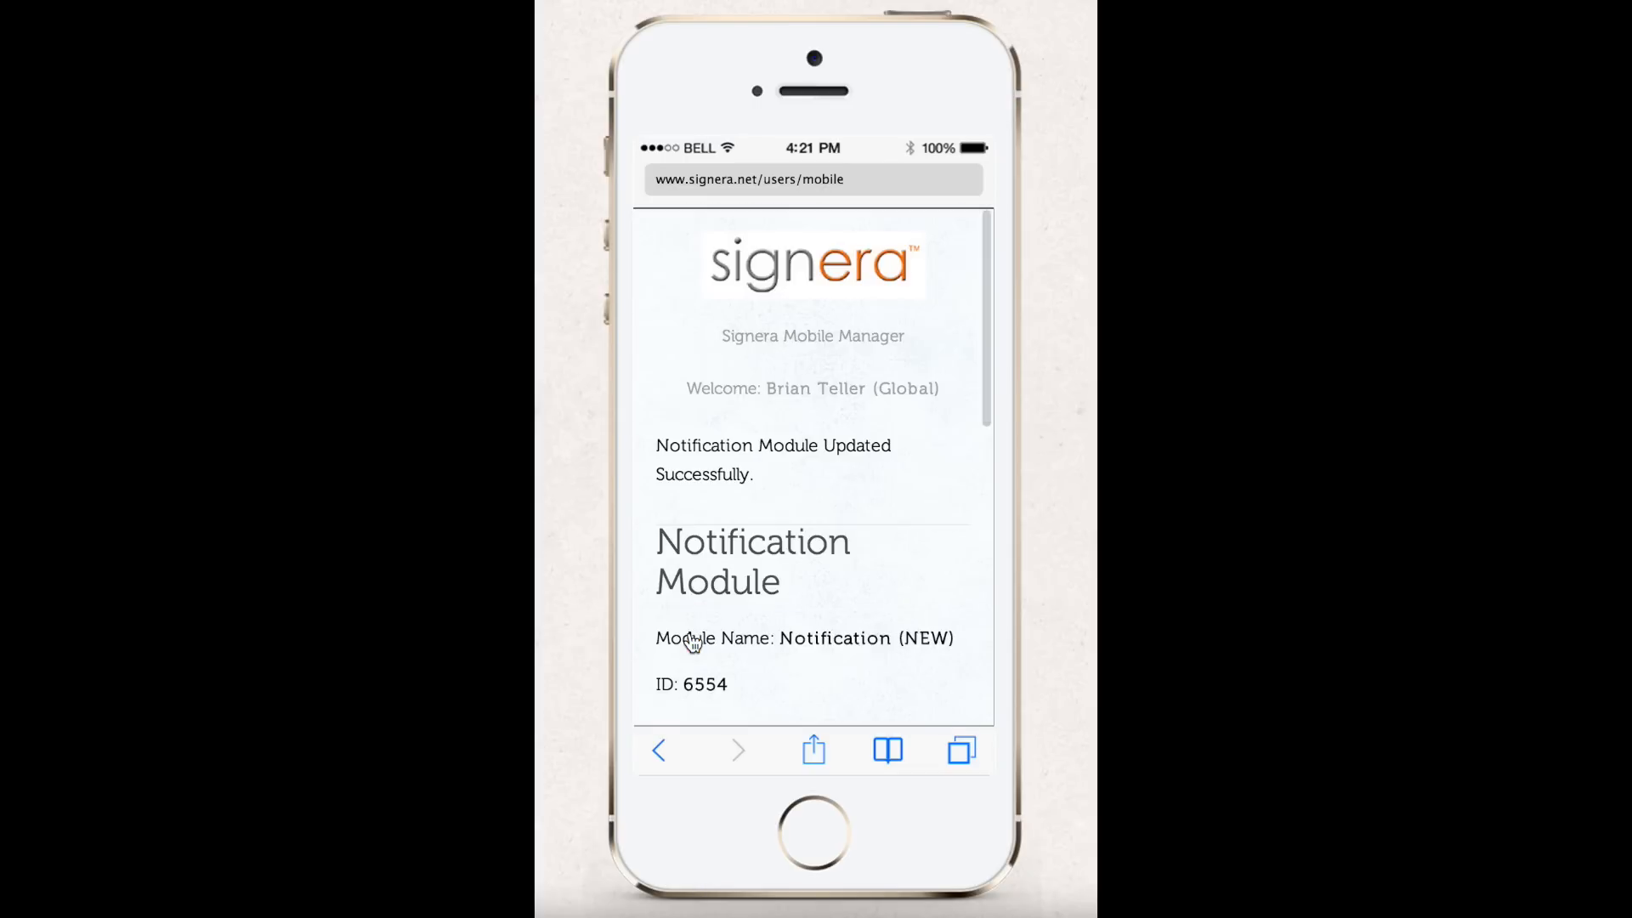
Switch the pre-defined message to USE DEFAULT, keep the notification activated and save the module
scroll(794, 599, "down", 2)
scroll(809, 598, "down", 1)
left_click(882, 422)
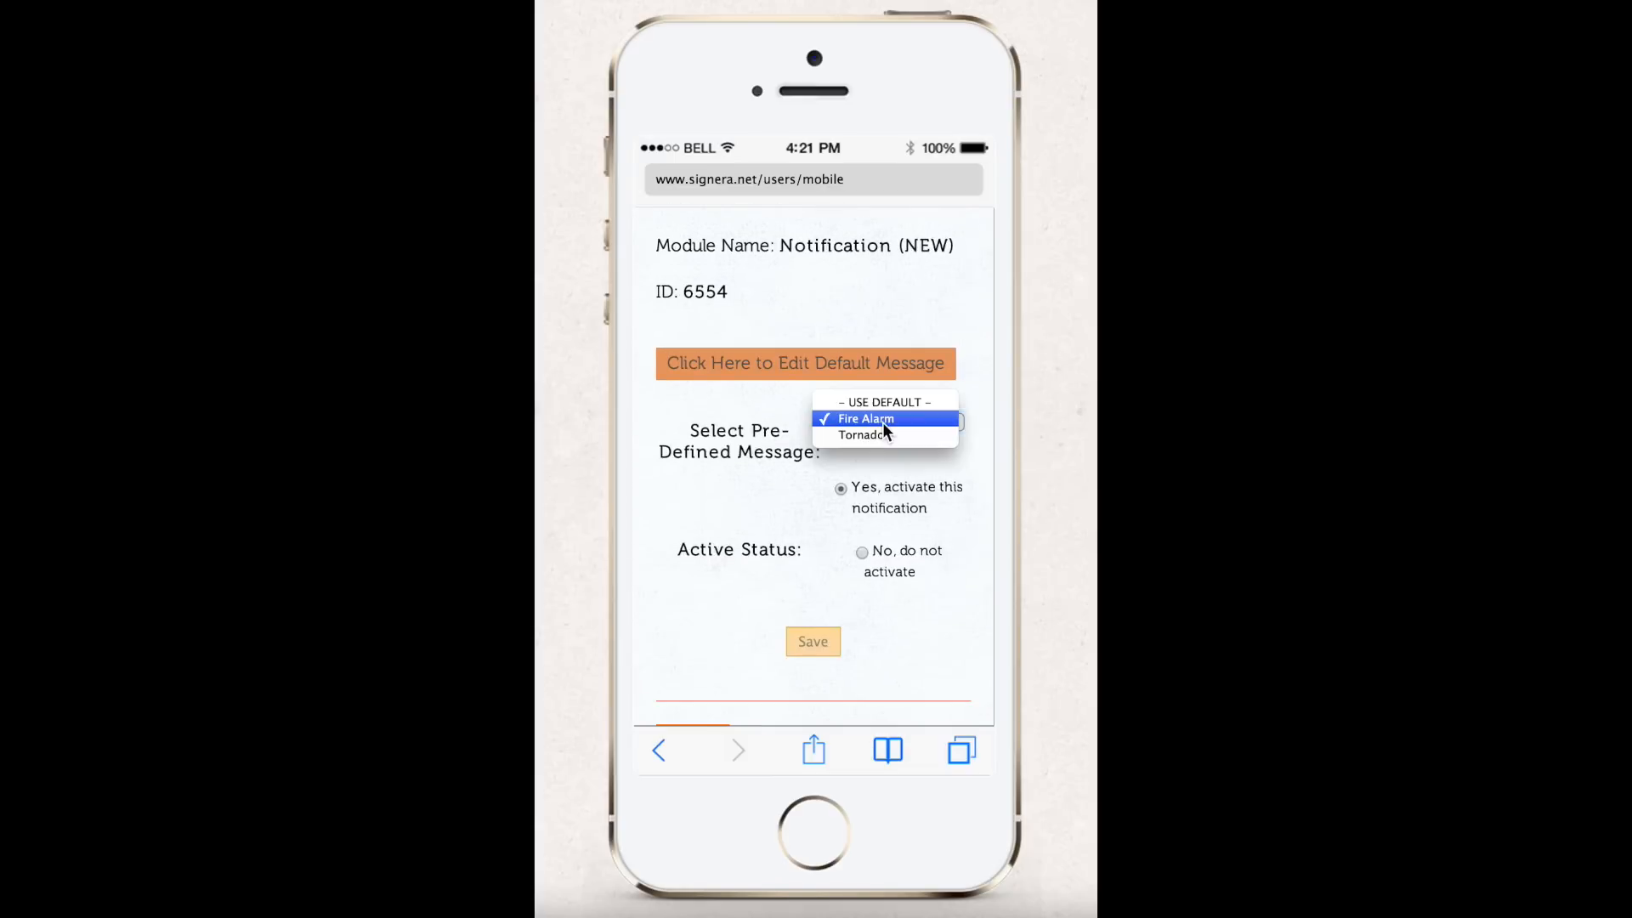
left_click(886, 404)
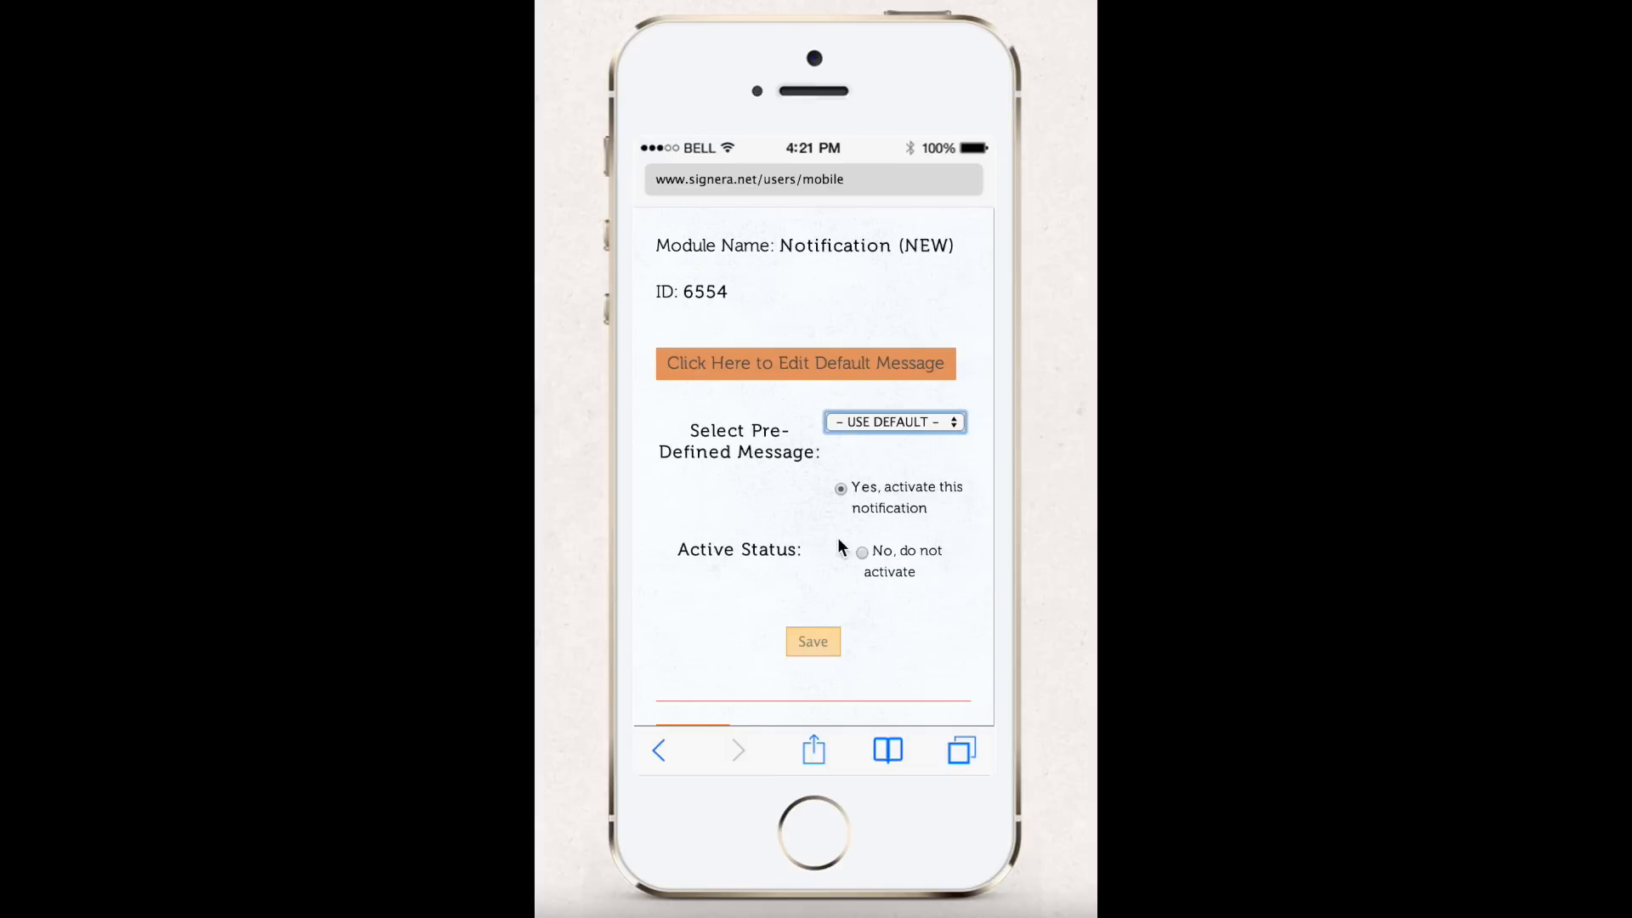
left_click(841, 496)
left_click(829, 653)
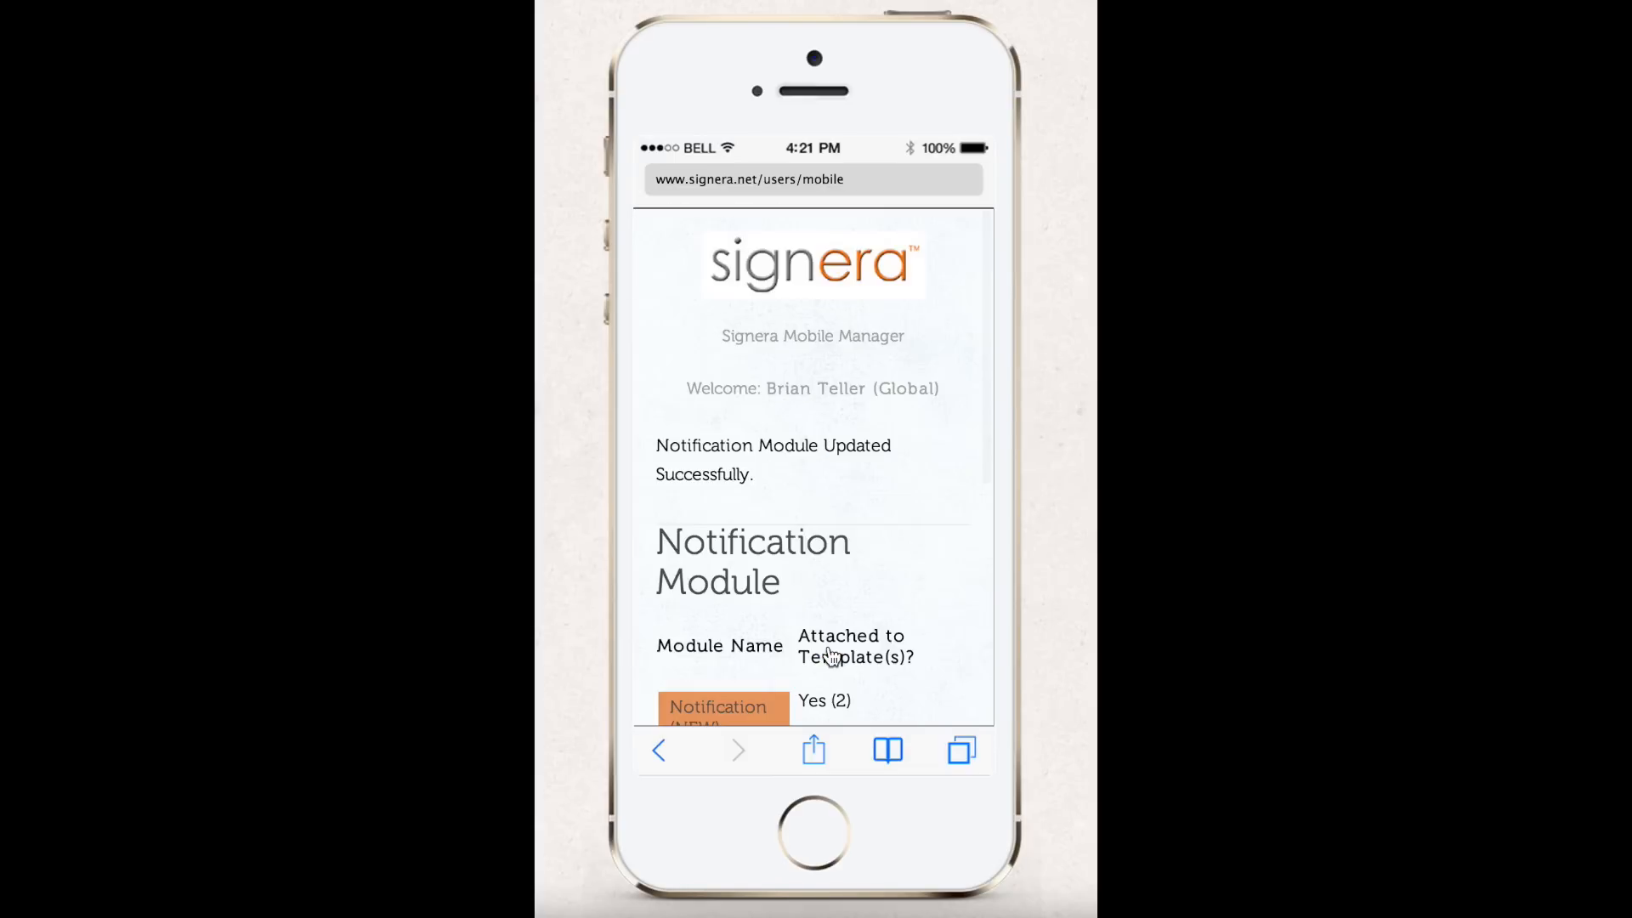
Reopen the Notification (NEW) module, set its active status to not activated and save it
scroll(901, 551, "down", 3)
scroll(901, 550, "down", 3)
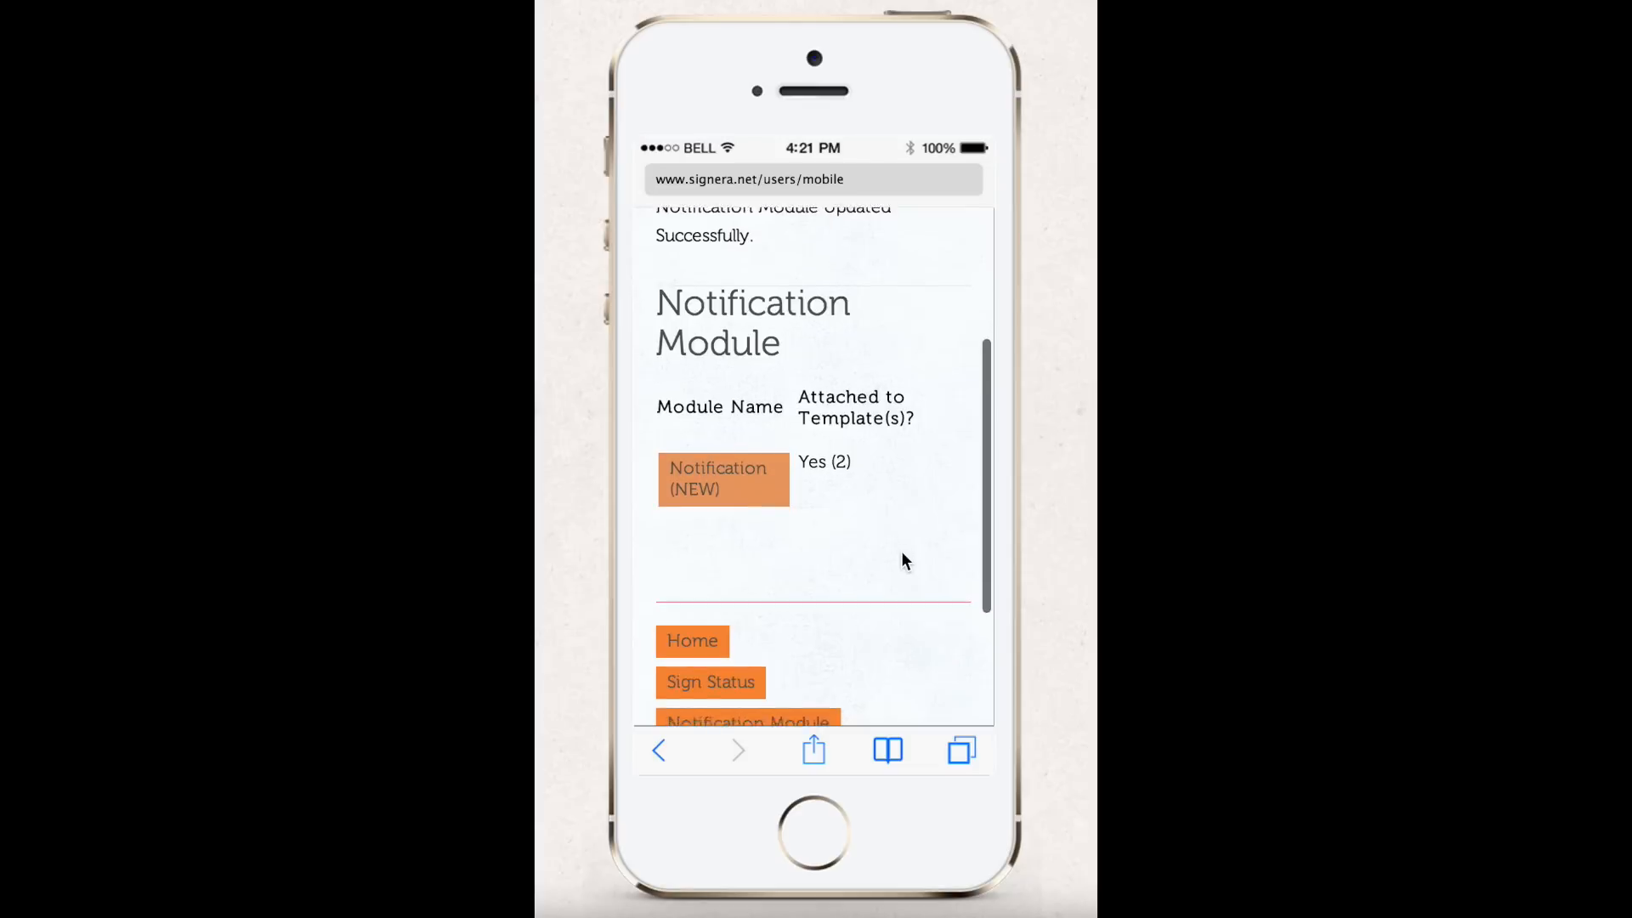
left_click(730, 403)
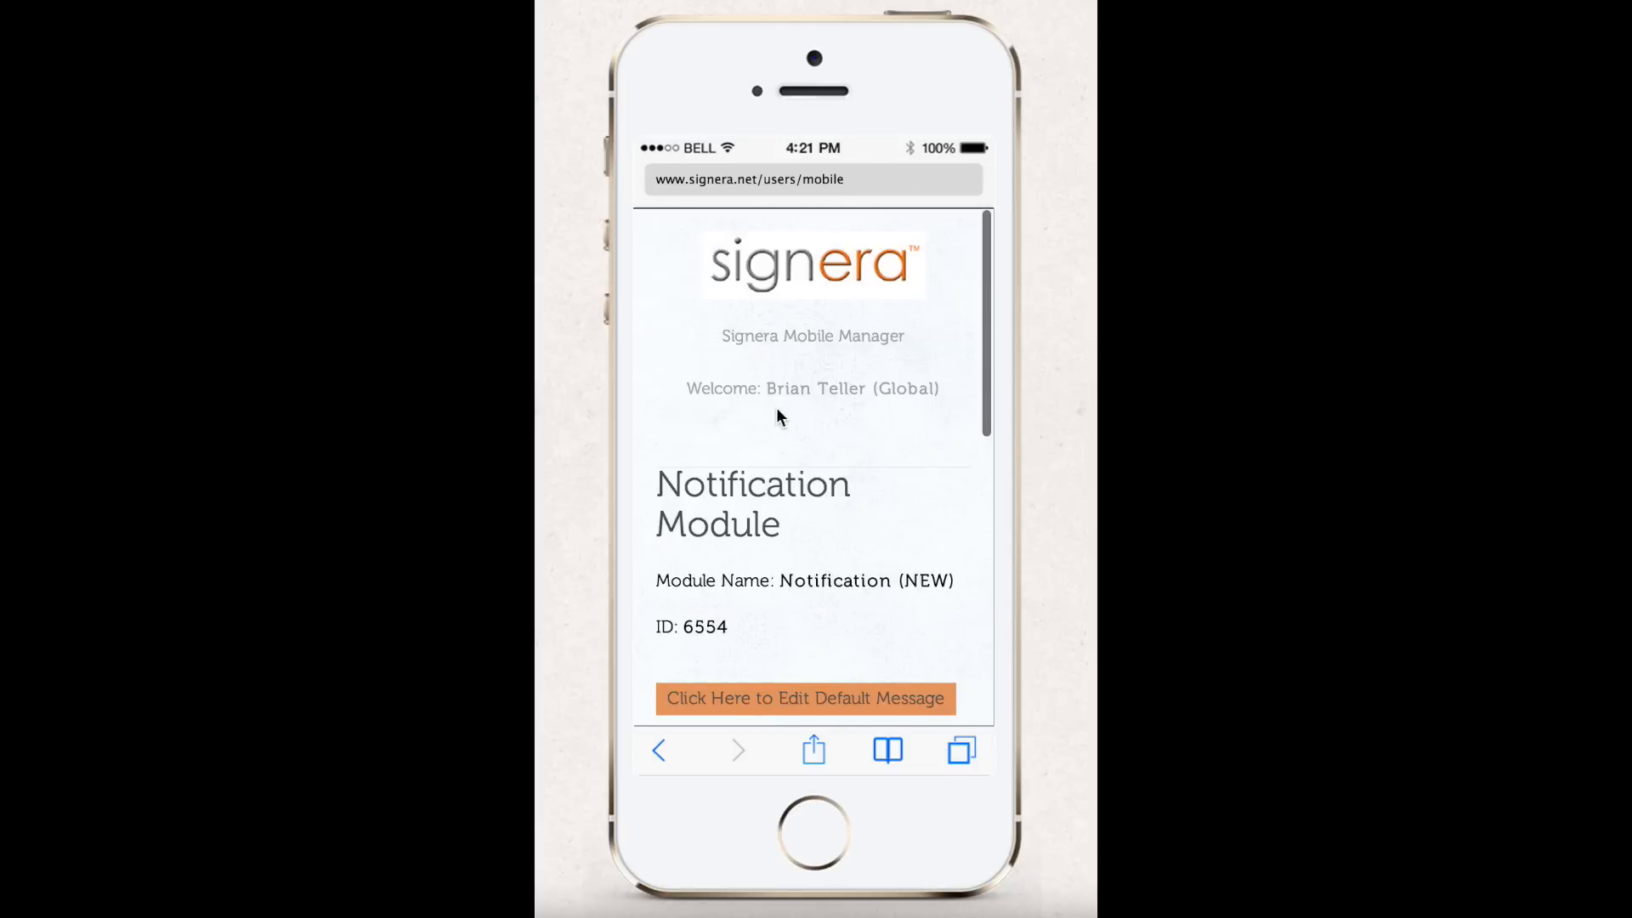
scroll(821, 493, "down", 2)
scroll(823, 497, "down", 2)
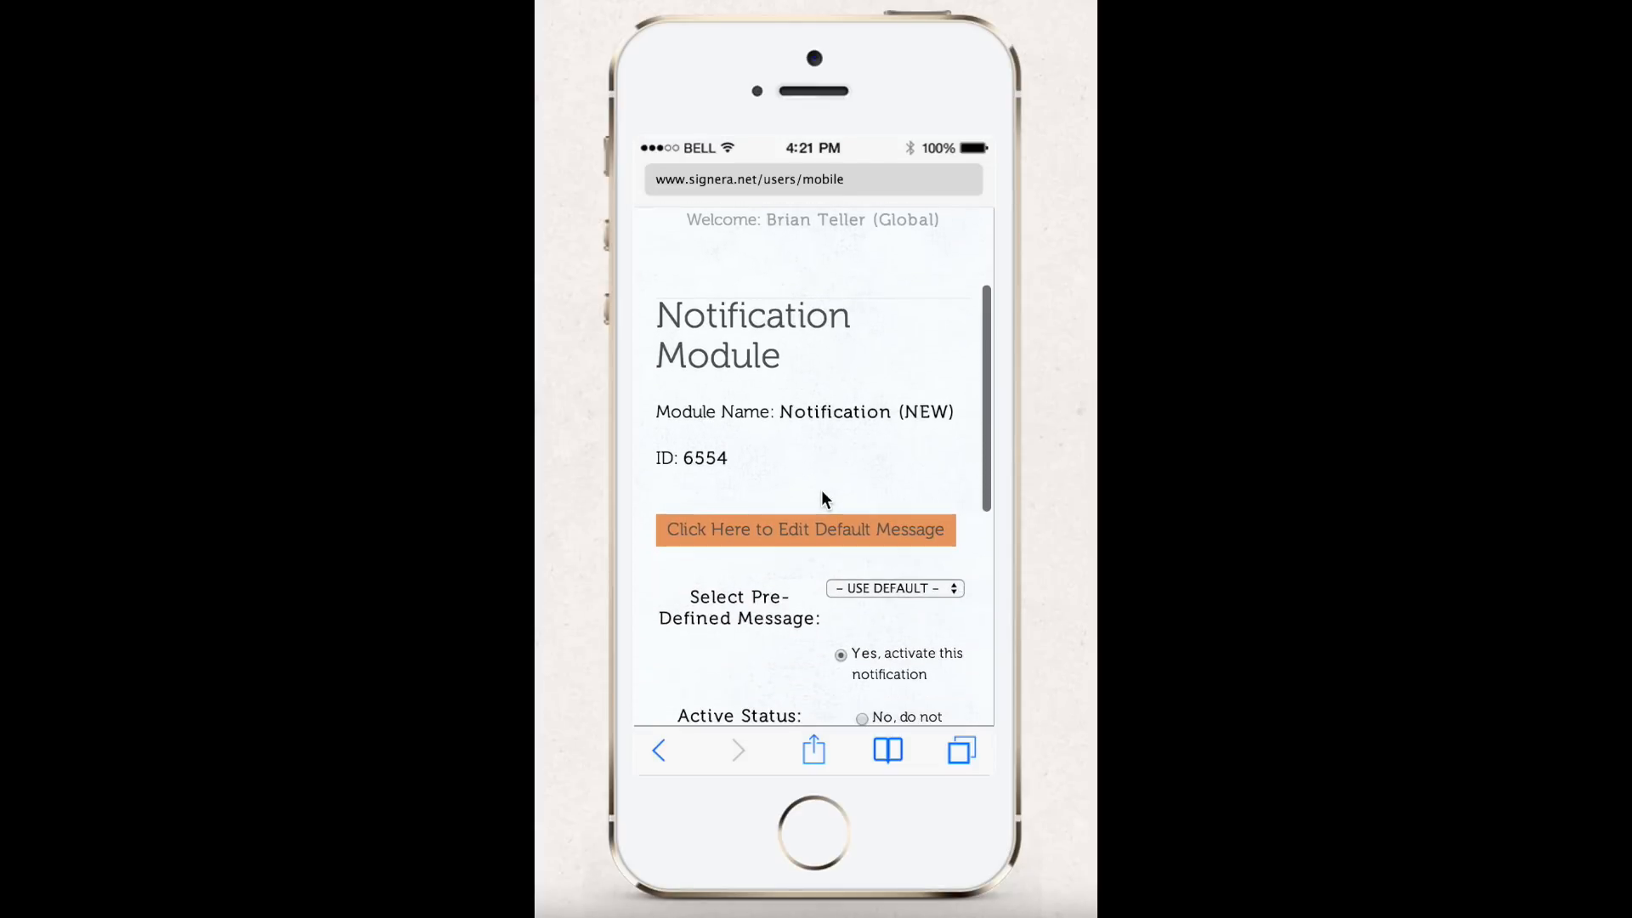
scroll(823, 498, "down", 3)
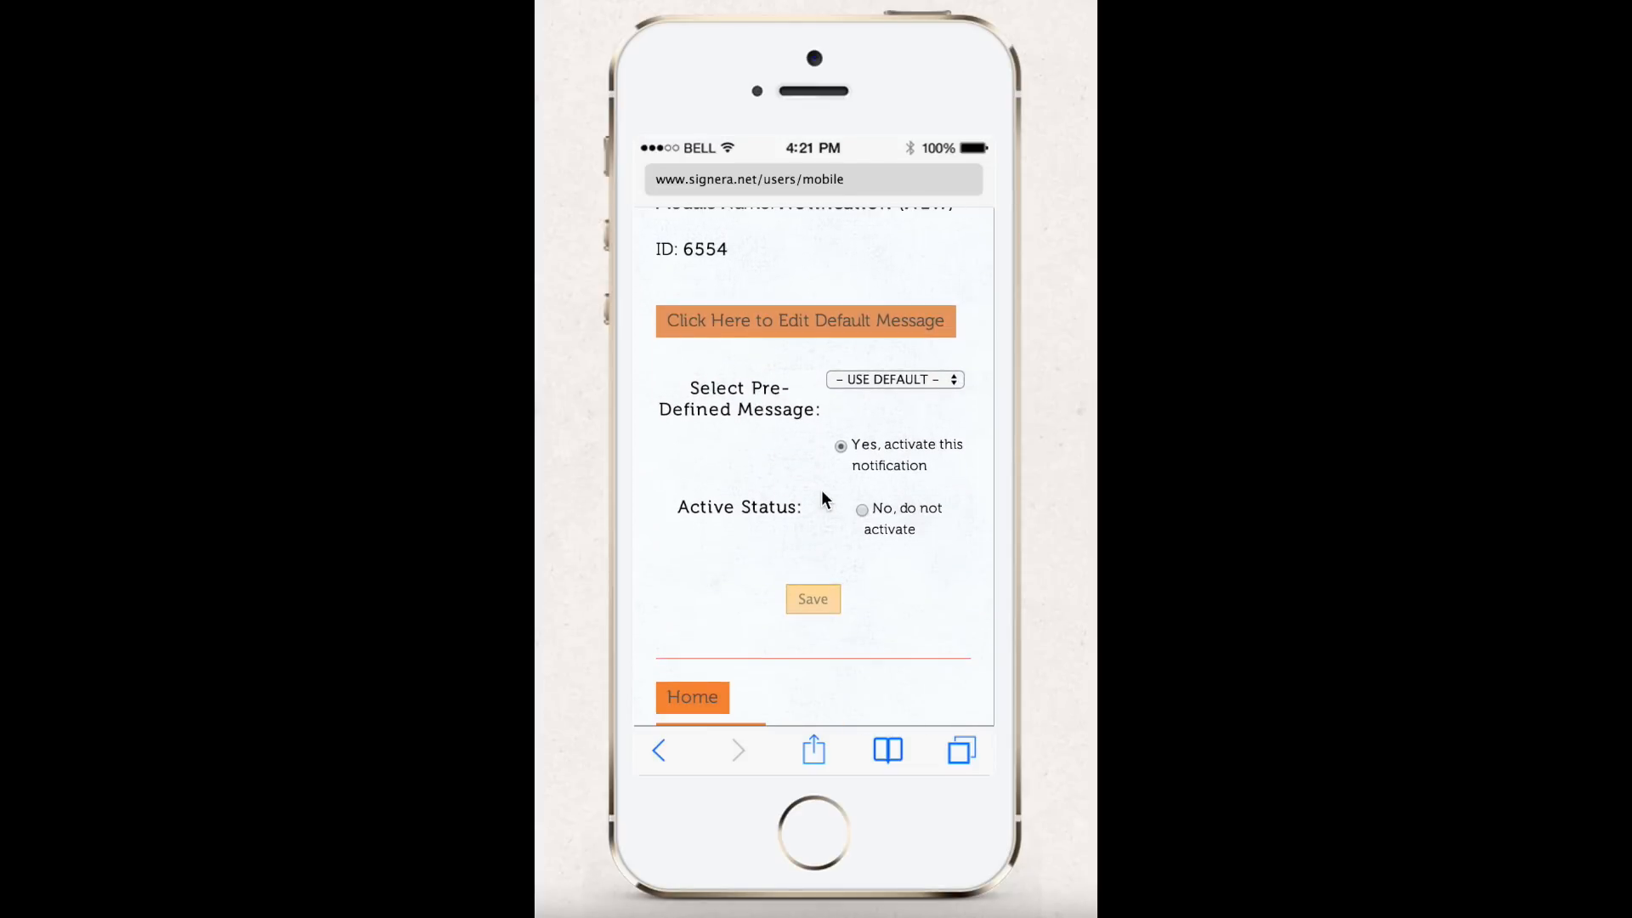
scroll(824, 493, "down", 1)
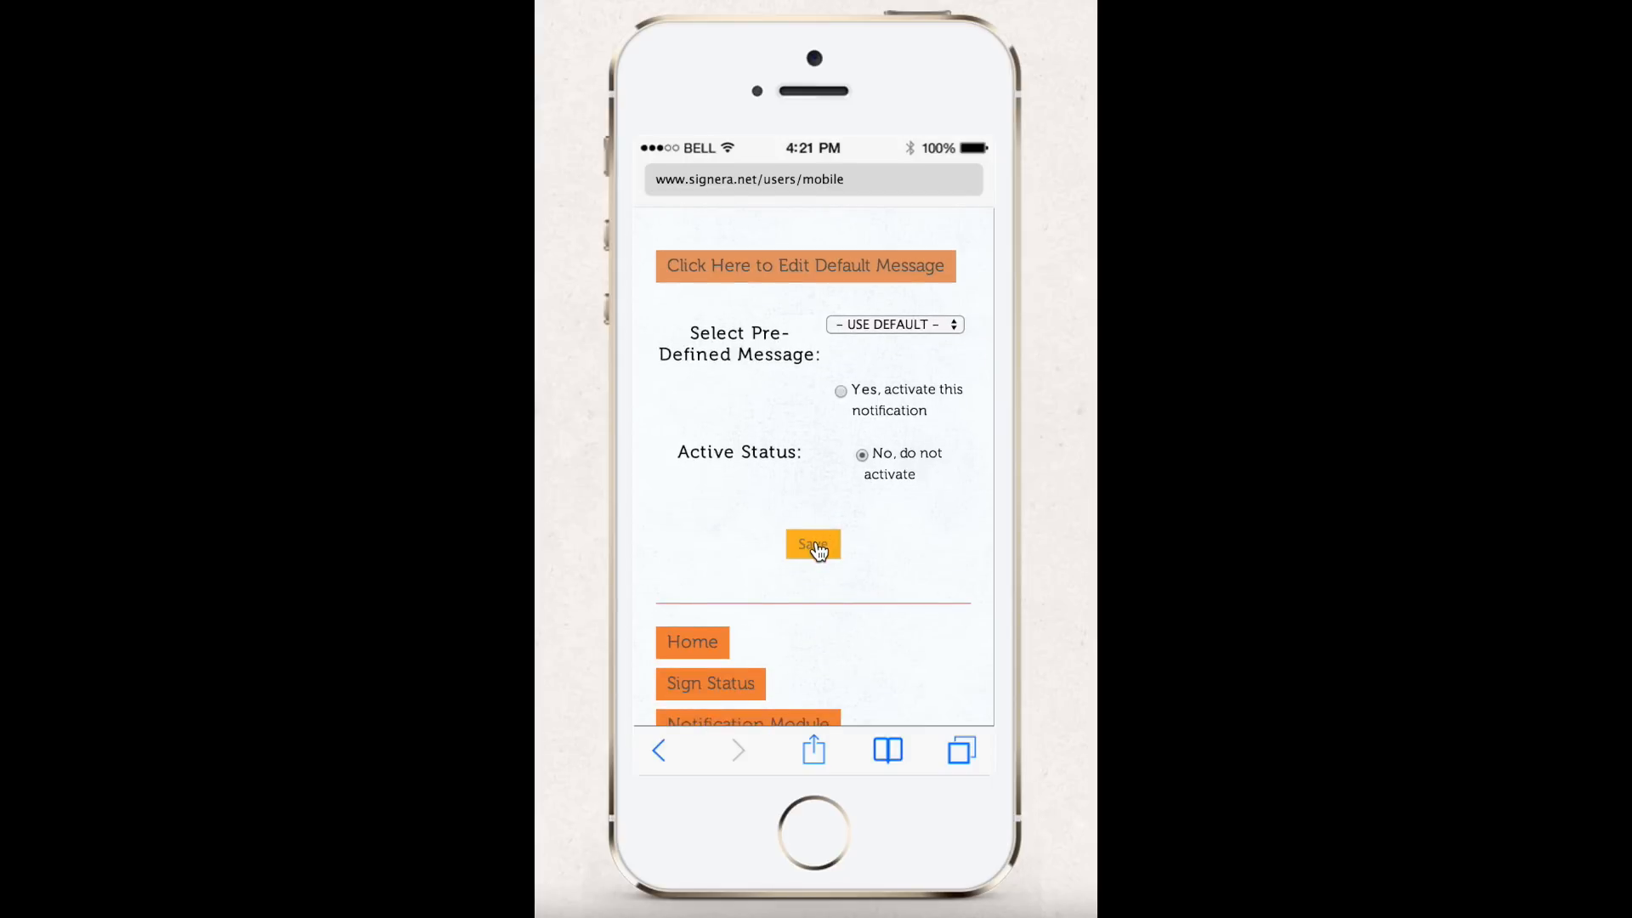
left_click(816, 548)
scroll(846, 537, "down", 1)
scroll(844, 529, "down", 1)
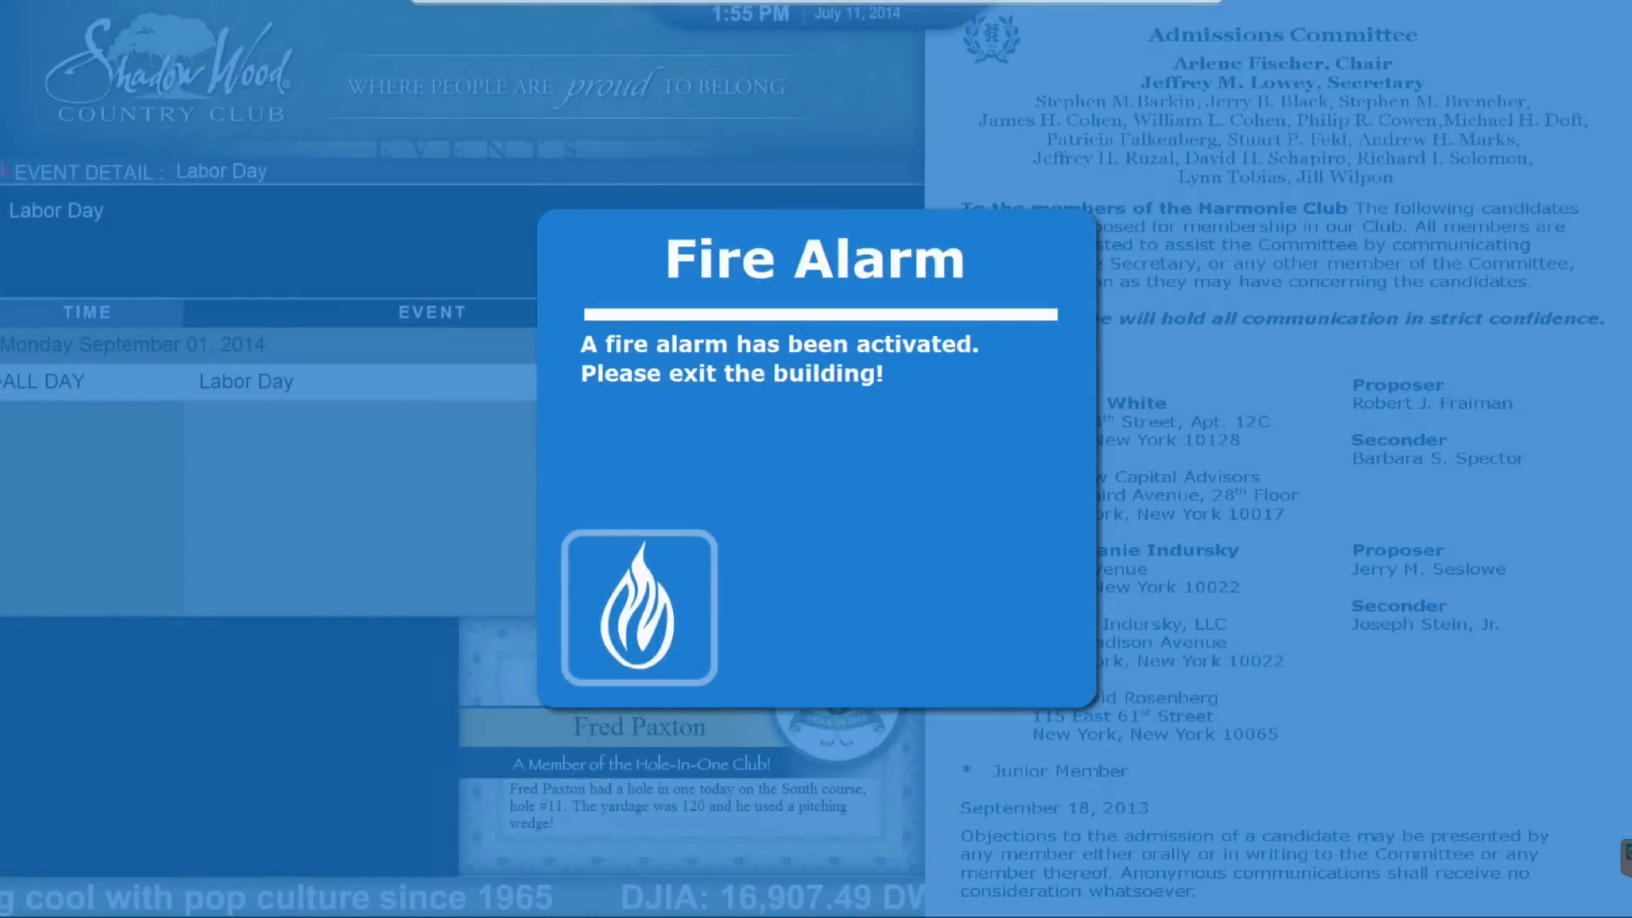